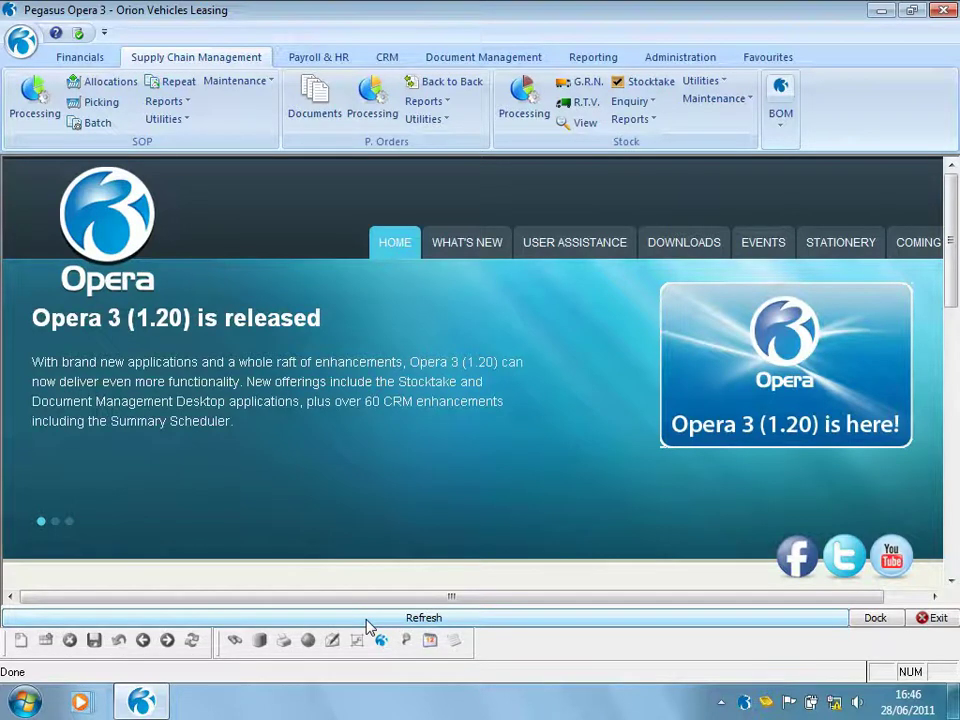
Step: Close the home page and open the stocktake profiles to examine profile A's tolerance percentage, interval and required worksheets
left_click(930, 617)
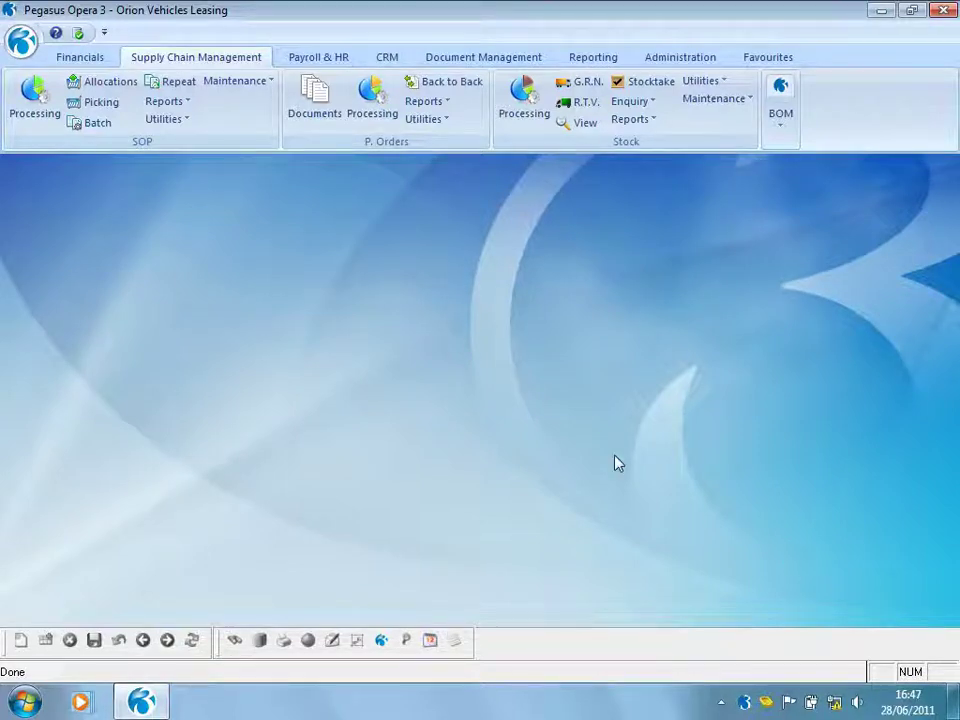
left_click(744, 101)
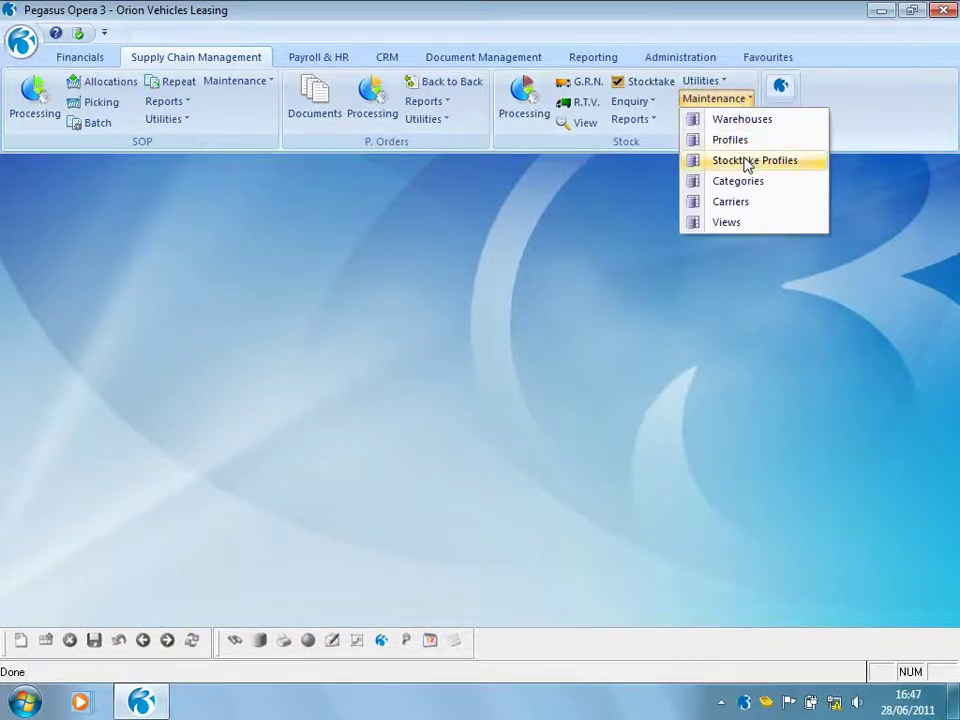
left_click(746, 161)
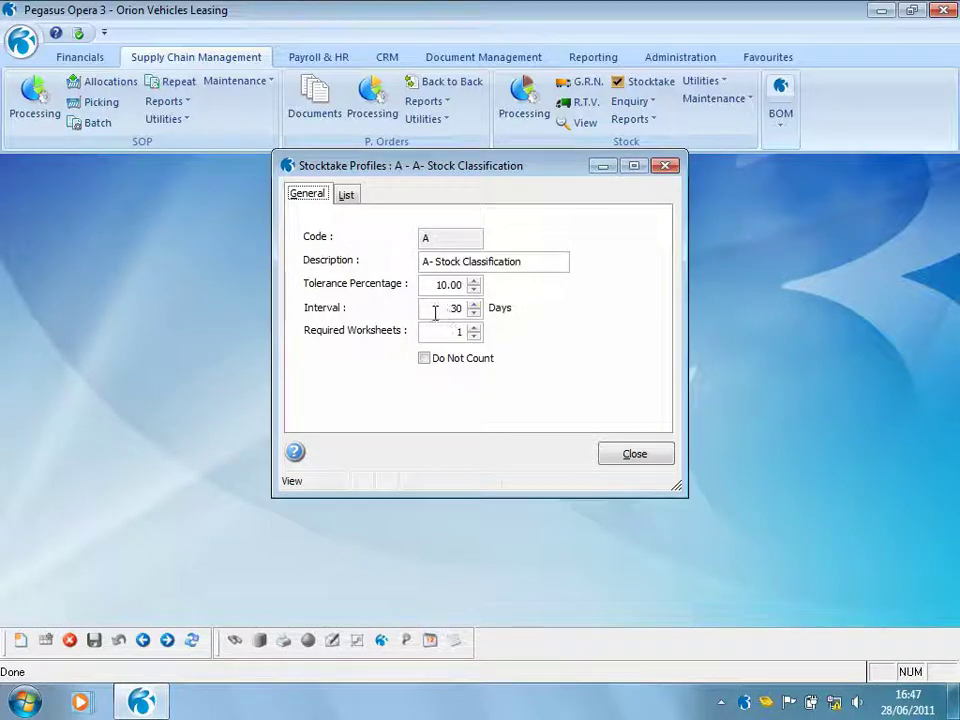
left_click_drag(429, 311, 476, 311)
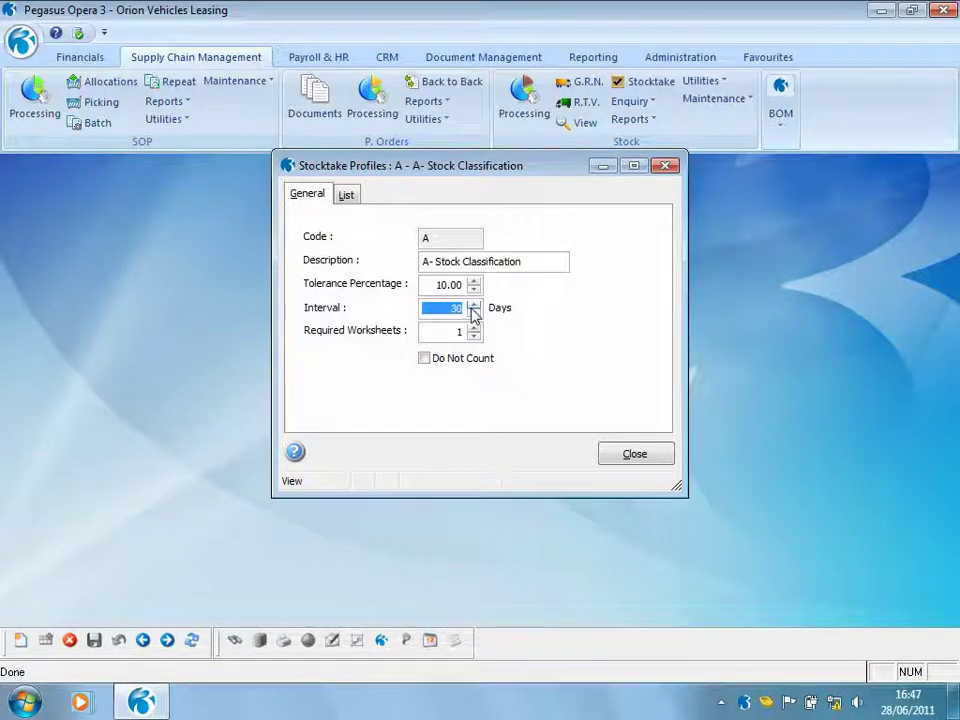
left_click_drag(439, 330, 458, 332)
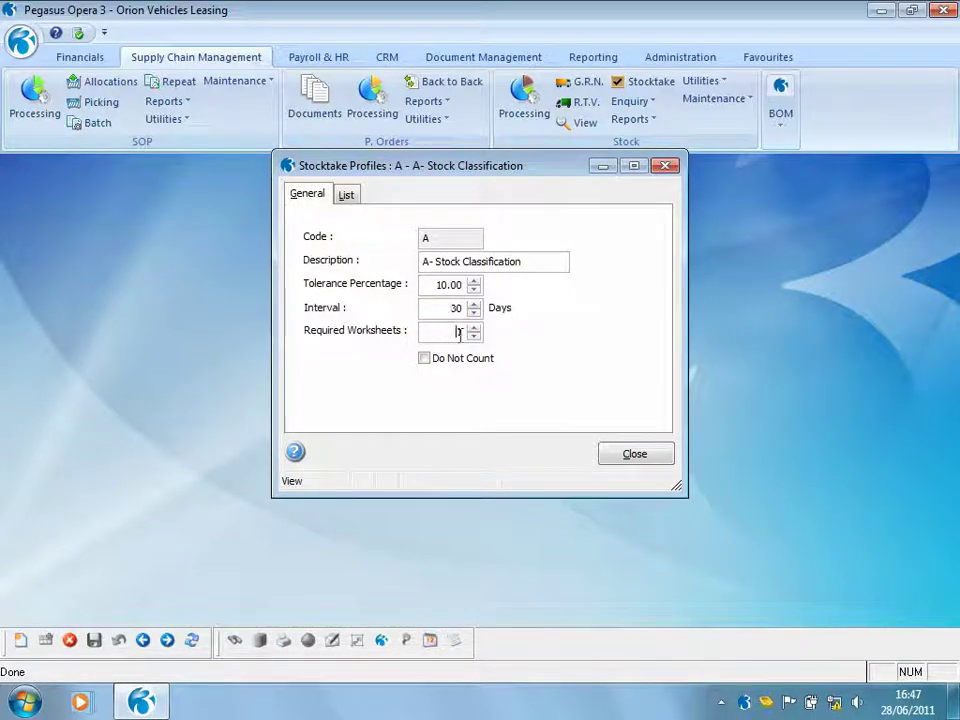
type("1")
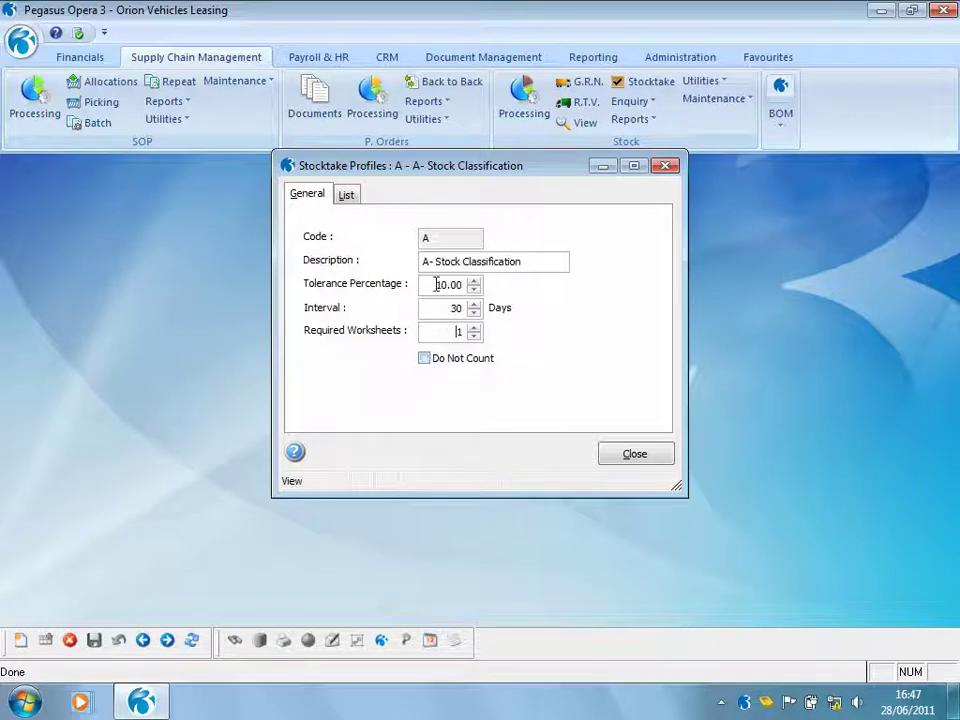
left_click_drag(432, 285, 441, 285)
left_click_drag(366, 180, 359, 195)
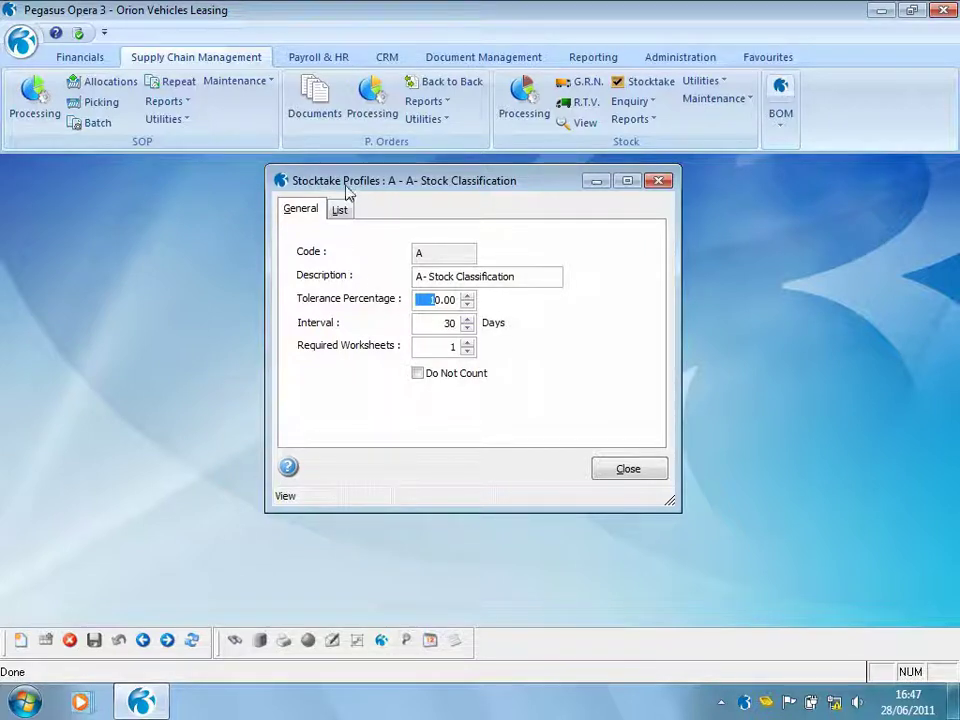
Step: Look through the settings of stocktake profiles B, C and D, and close the profile window
key("Page_Down")
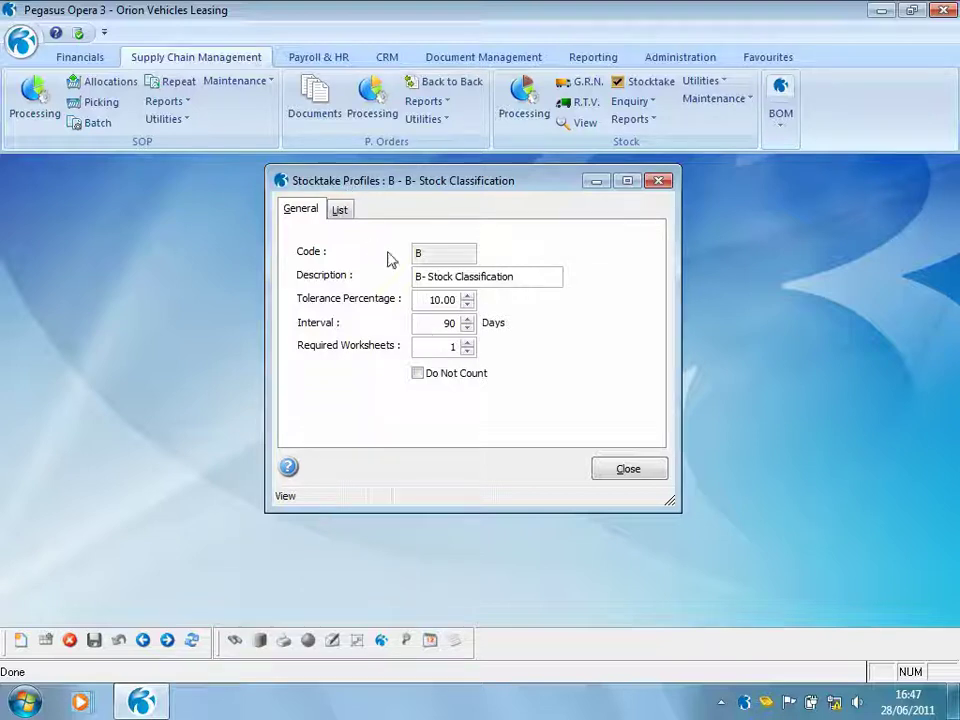
key("Page_Down")
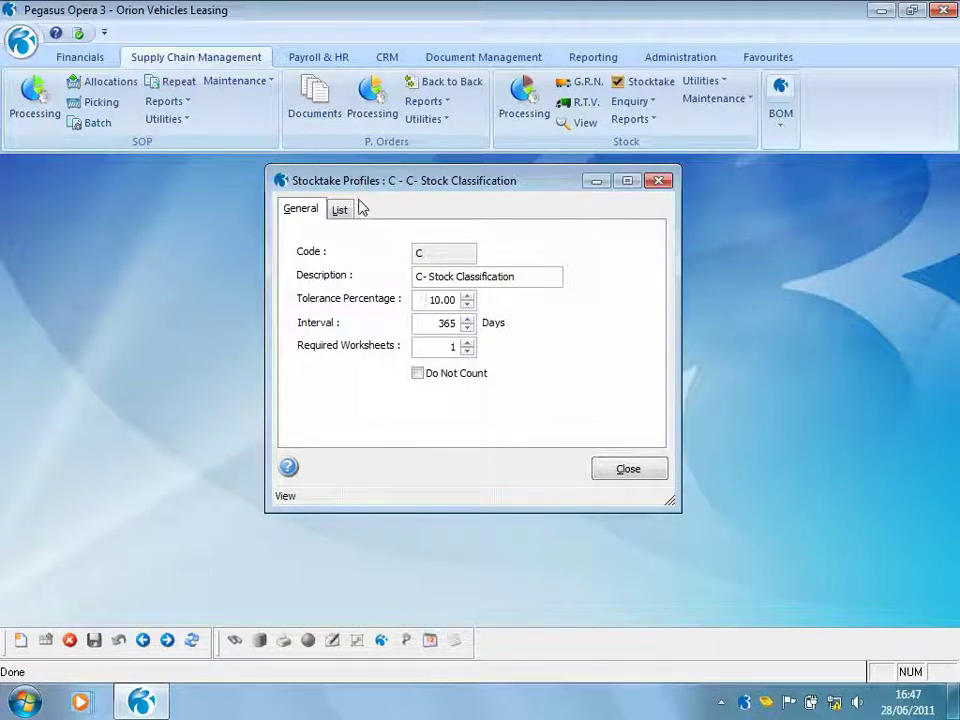
key("Page_Down")
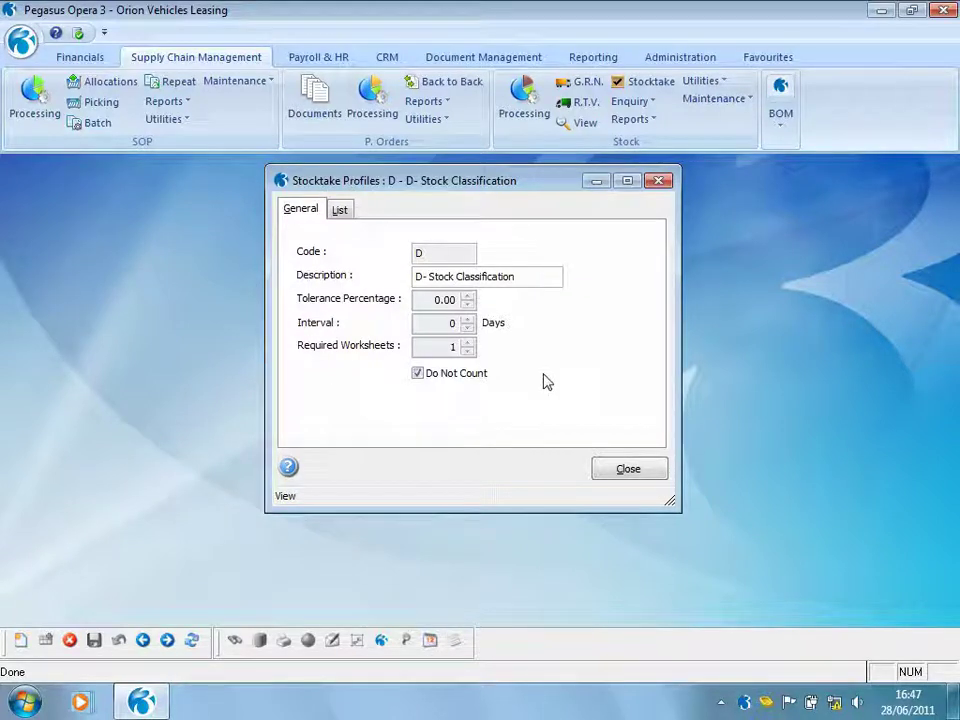
left_click(615, 474)
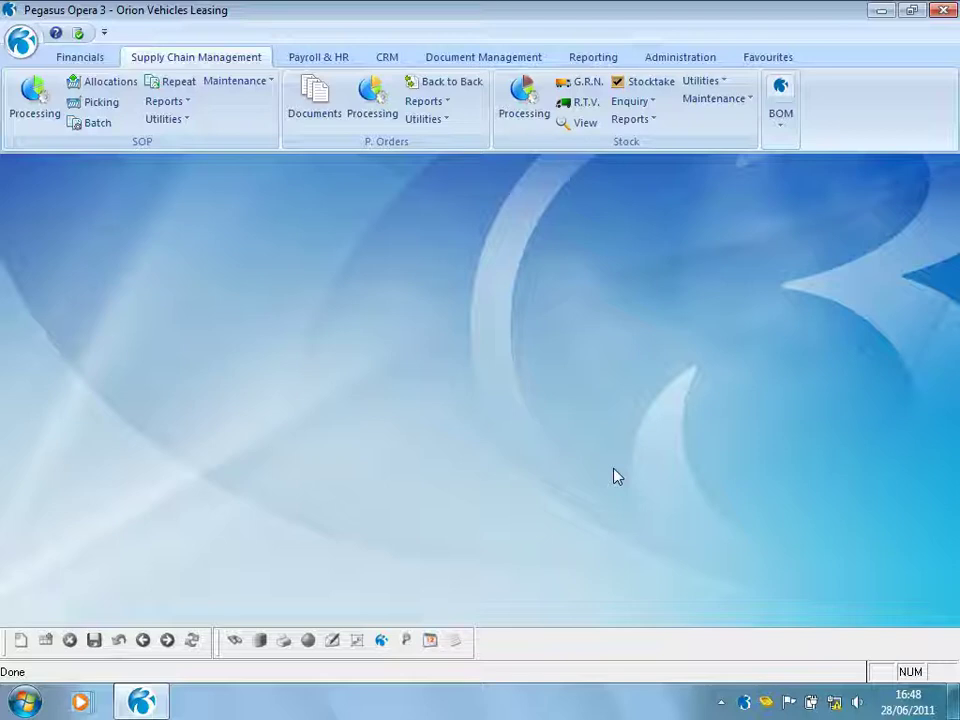
Step: Choose stocktake profile A for the Pack of 1000 stock profile and close the record without saving the change
left_click(748, 100)
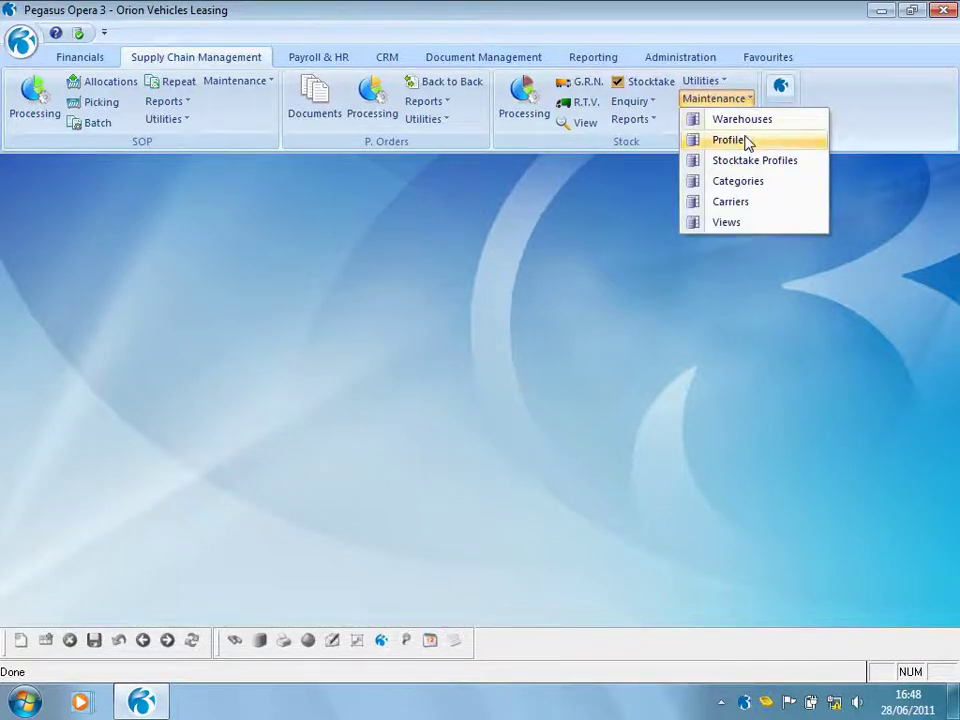
left_click(748, 143)
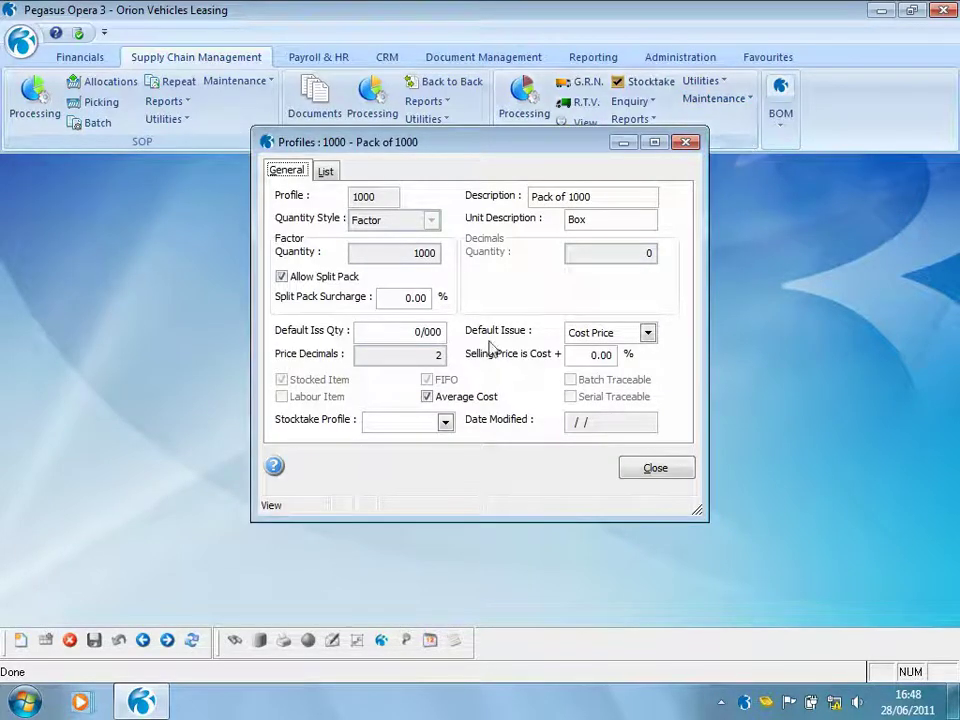
left_click(445, 424)
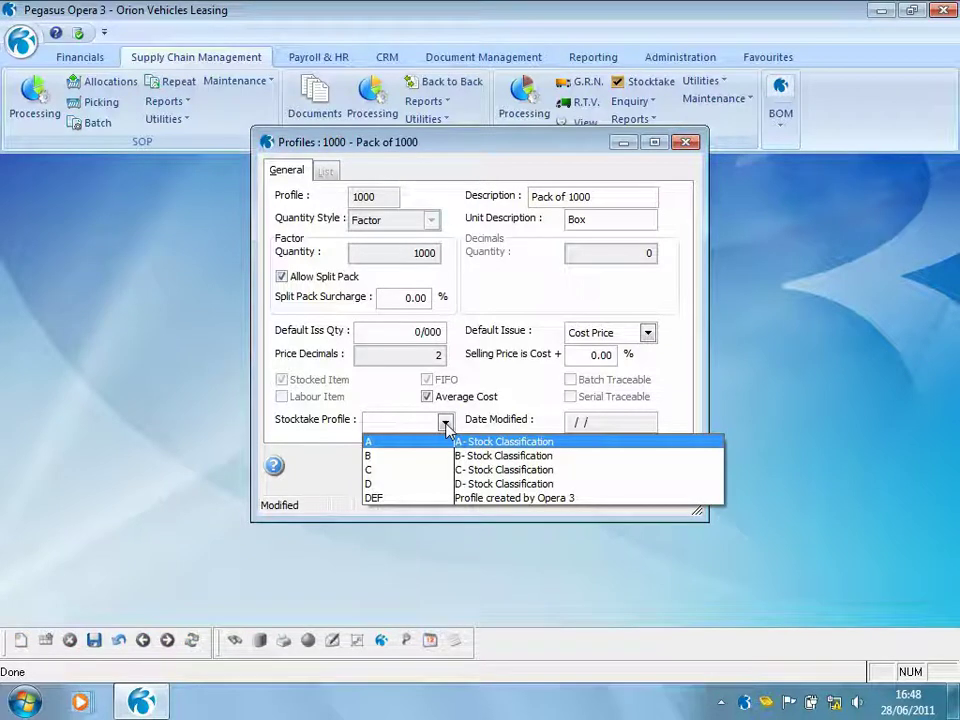
left_click(444, 444)
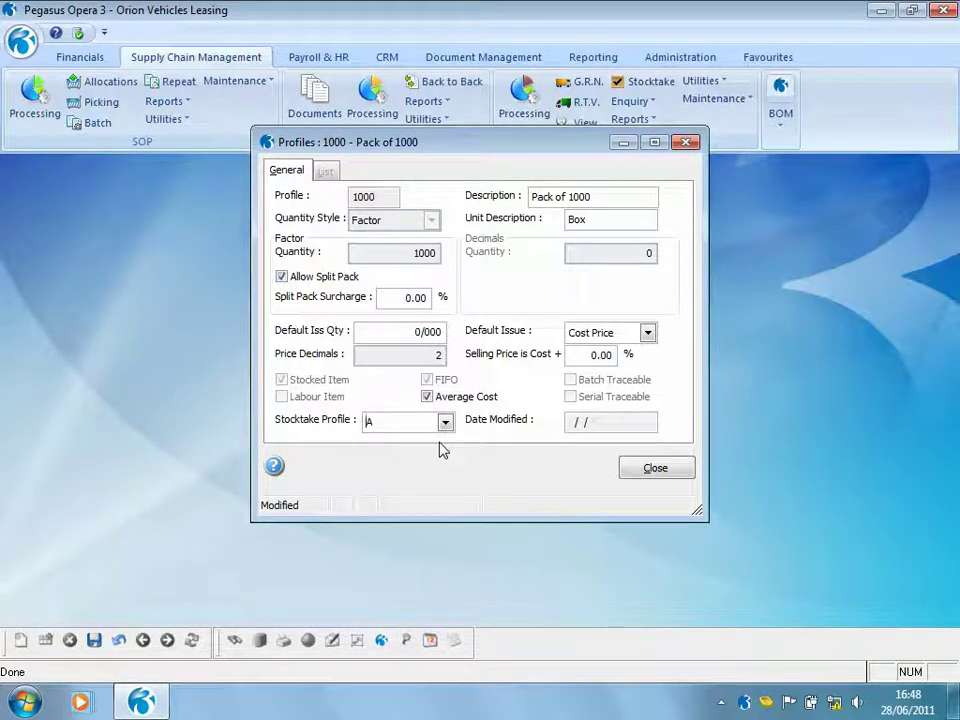
left_click(630, 472)
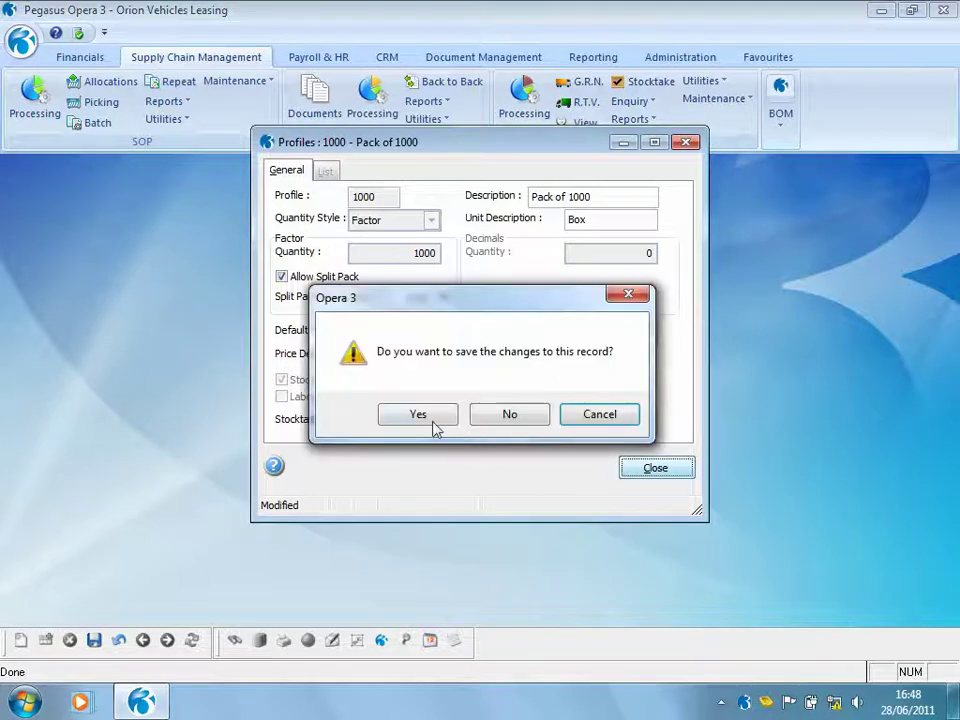
left_click(487, 413)
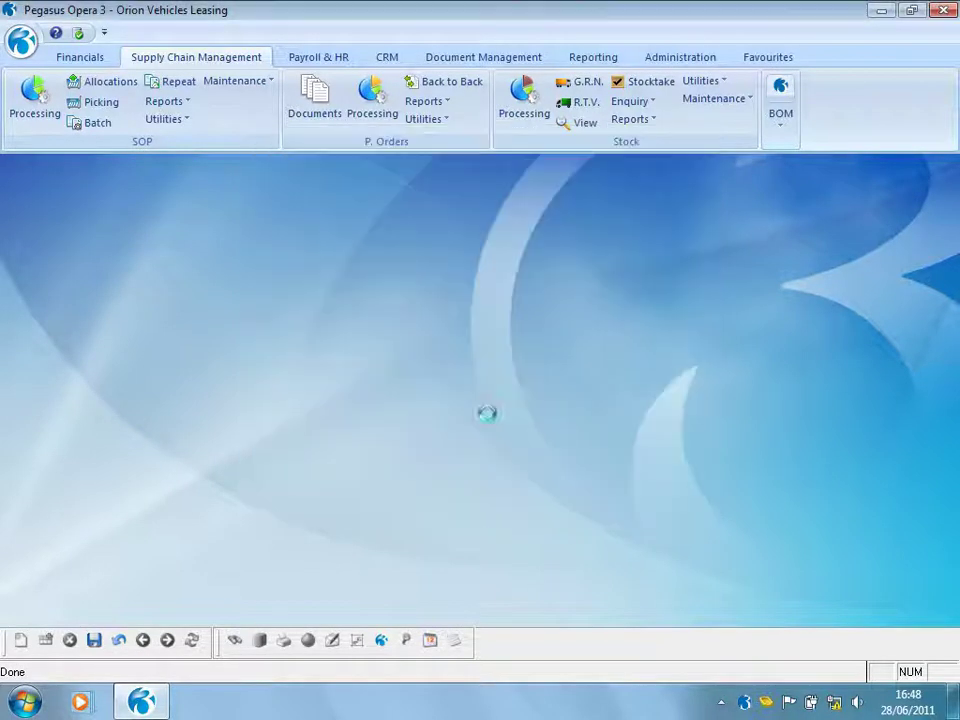
Step: Assign stocktake profile B to the MAIN warehouse record of stock item CMAT044 Car Mat - Small and close the item
left_click(540, 101)
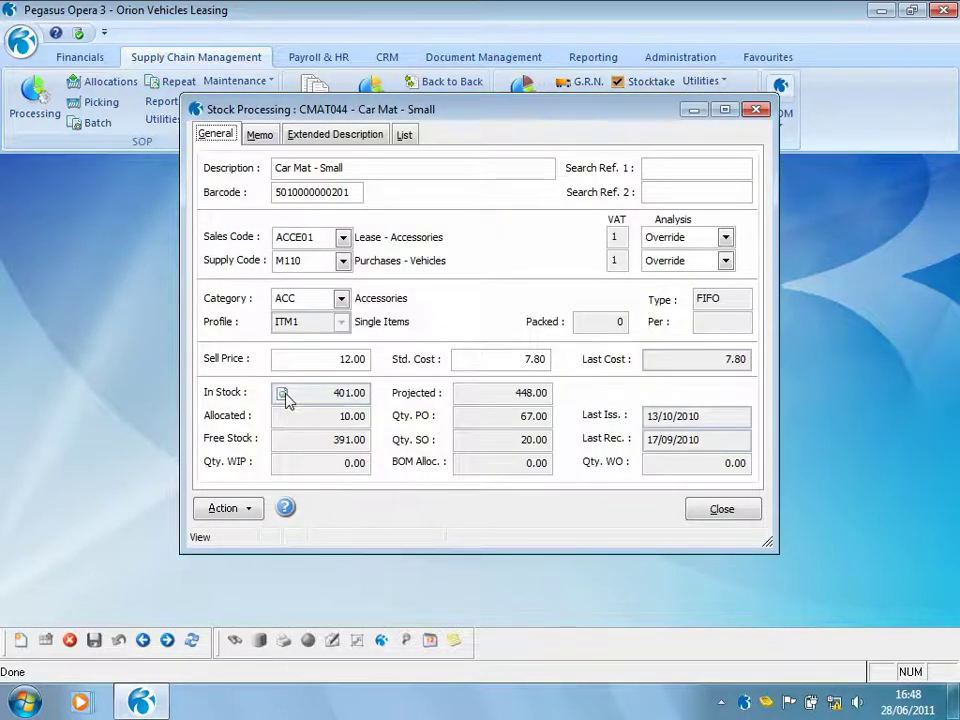
left_click(283, 394)
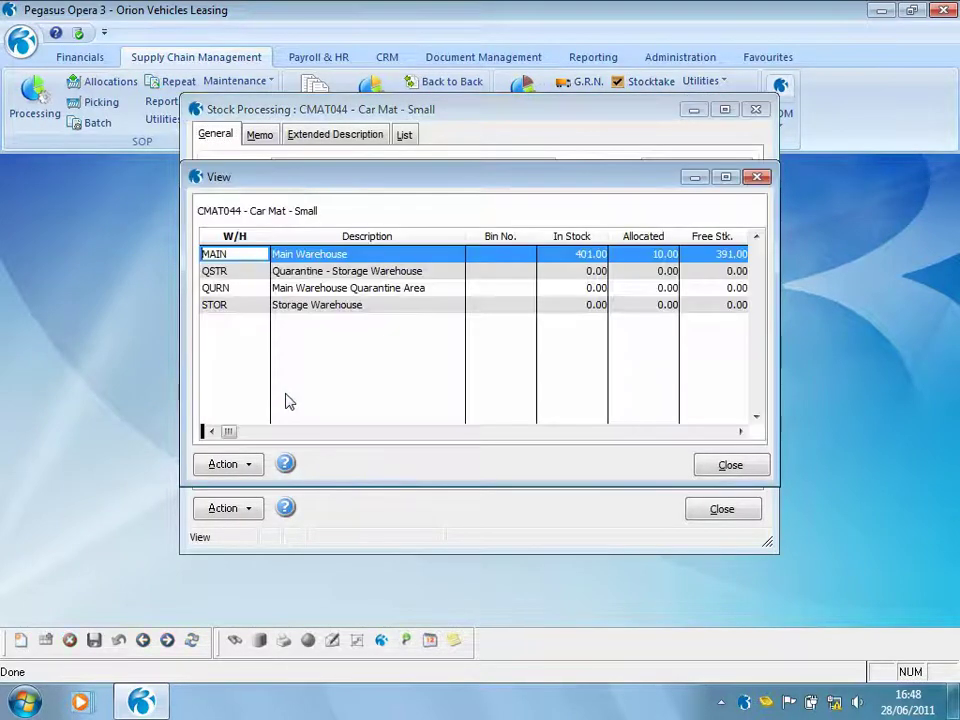
left_click(258, 465)
left_click(268, 523)
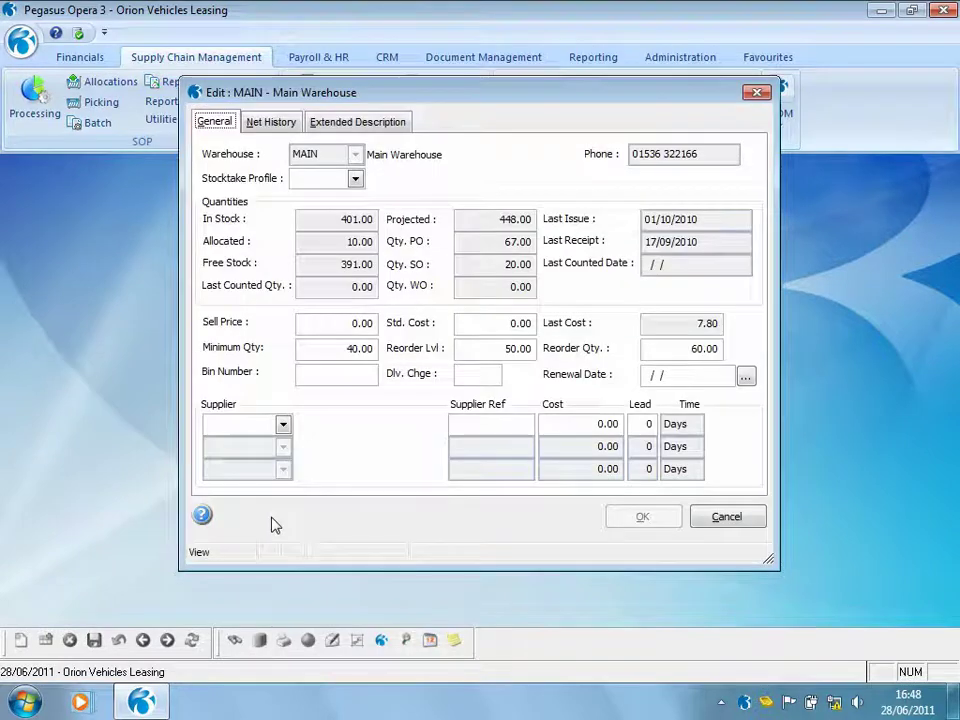
left_click(355, 178)
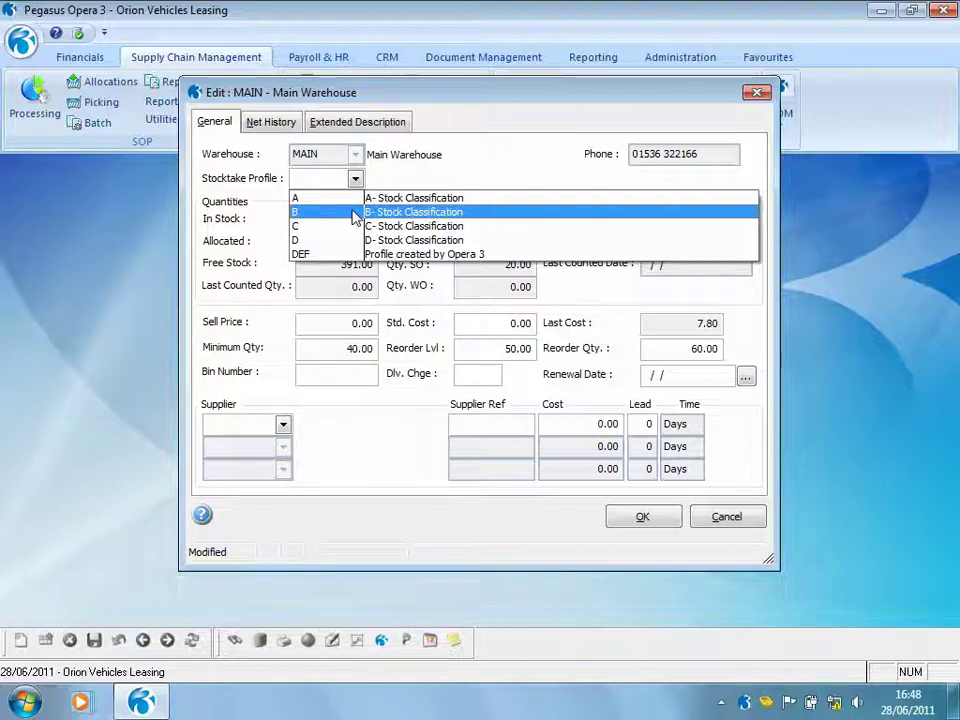
left_click(352, 212)
left_click(640, 516)
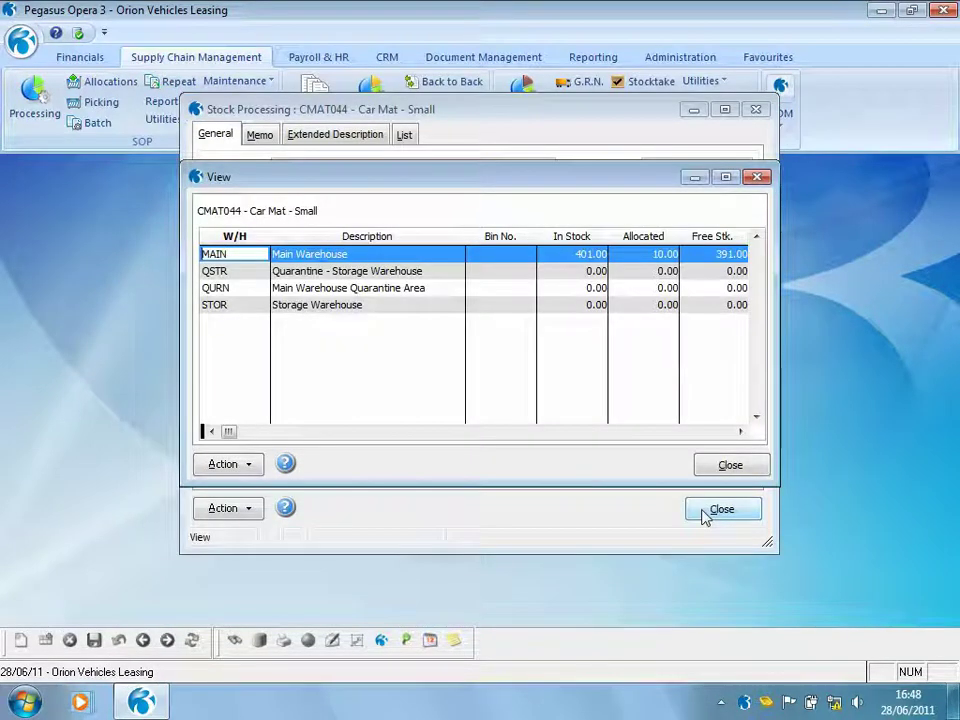
left_click(716, 470)
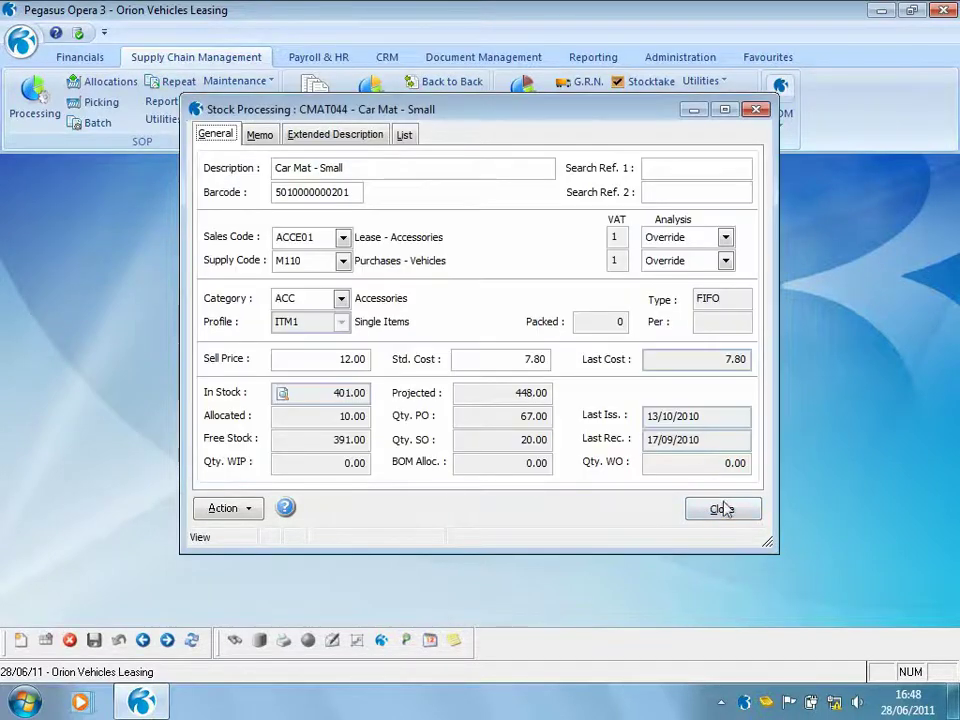
left_click(722, 507)
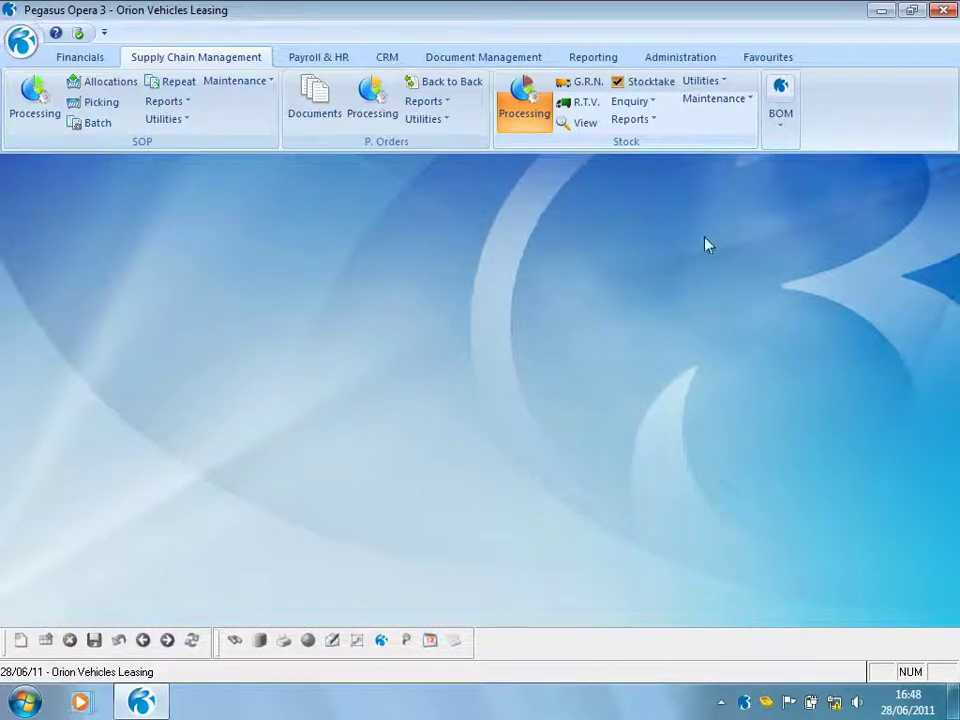
Step: Start a new stocktake for Orion Vehicles Leasing with the description "Half yearly" and mandatory assignment of operatives
left_click(647, 84)
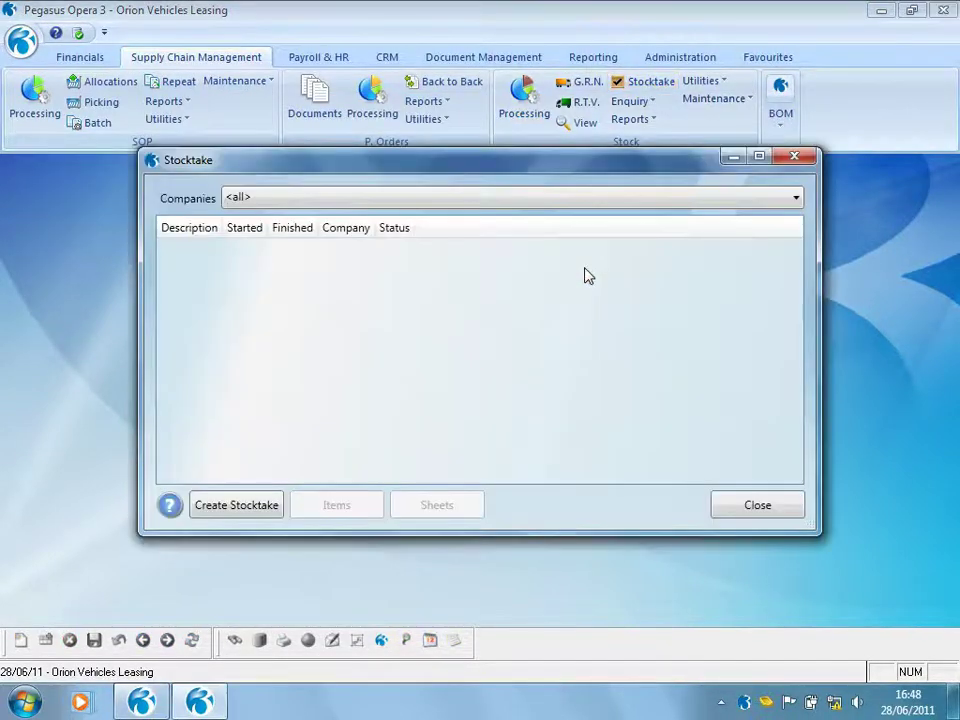
left_click(253, 506)
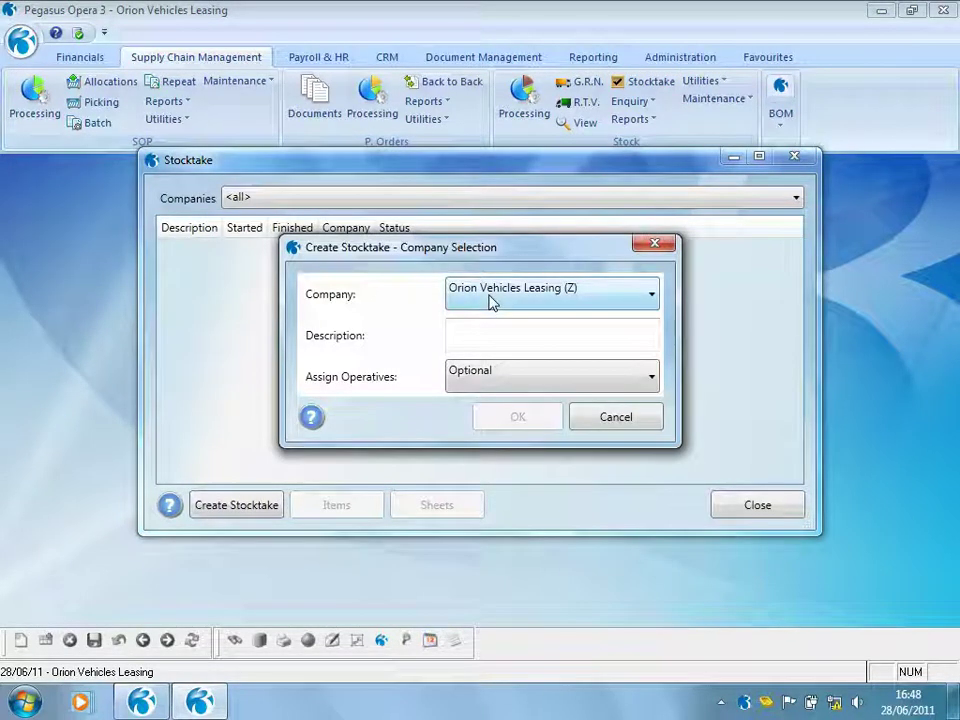
left_click(484, 329)
type("Half year")
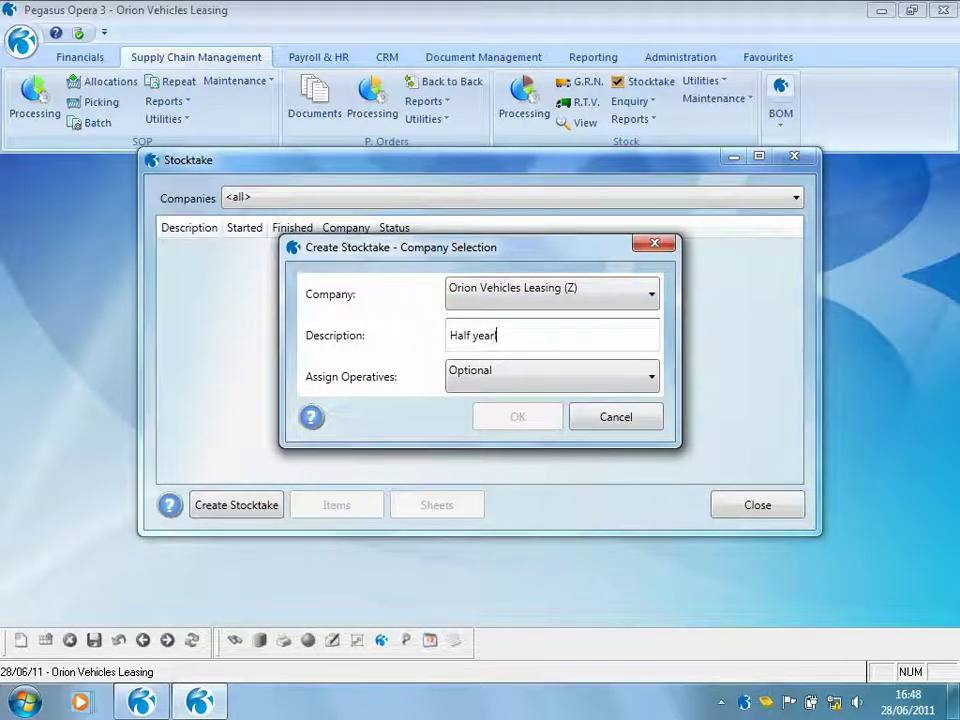
type("ly")
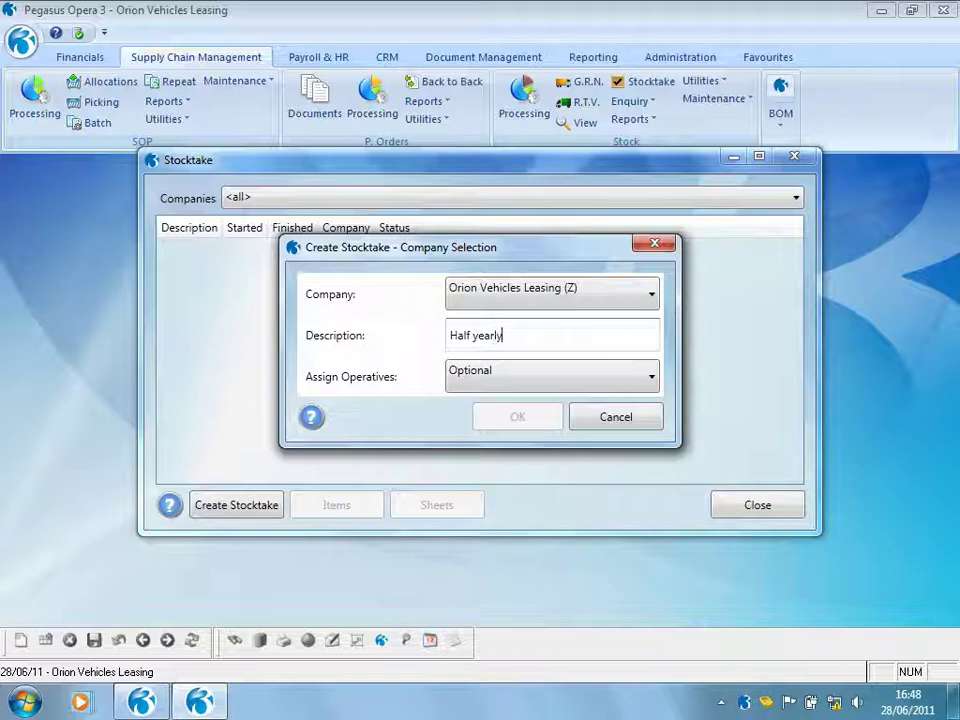
left_click(636, 387)
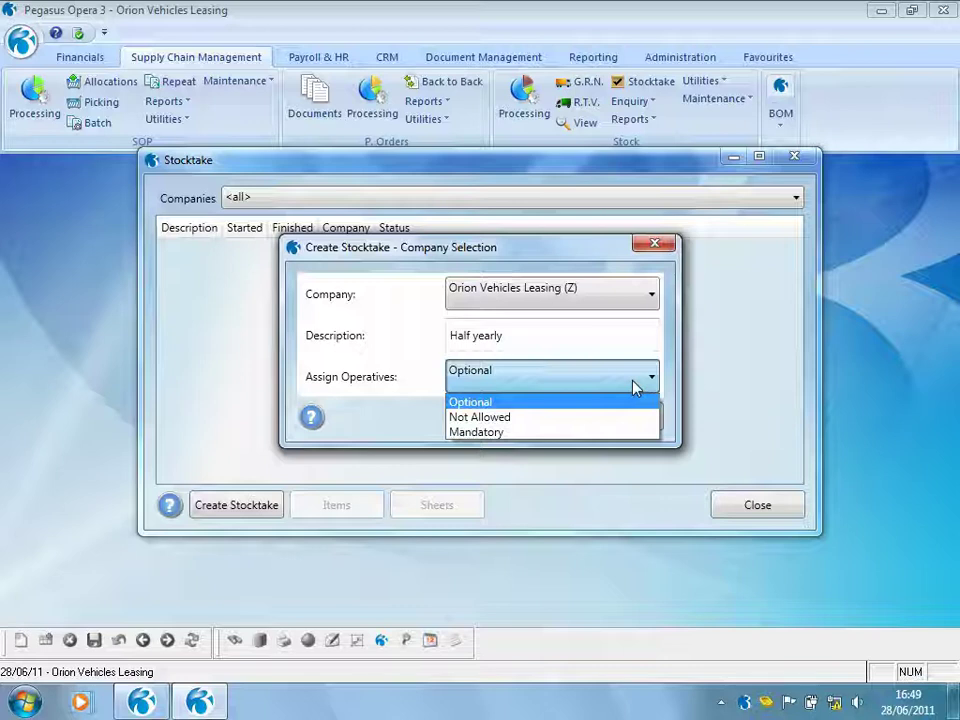
left_click(578, 436)
left_click(545, 428)
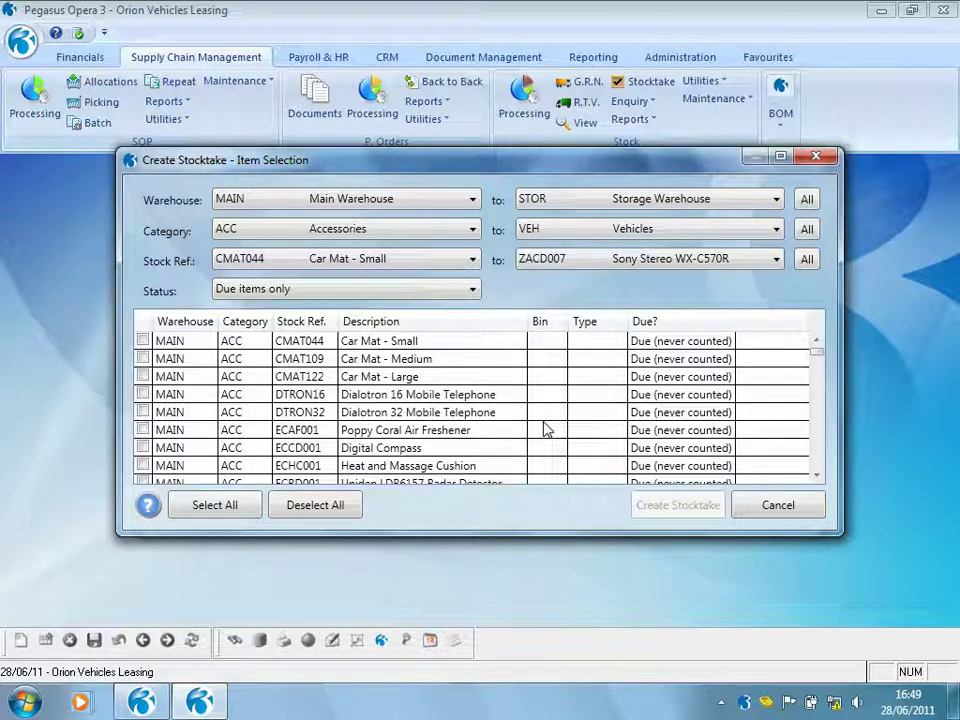
Step: Limit the stocktake item list to the MAIN warehouse and include both due and undue items
left_click(776, 199)
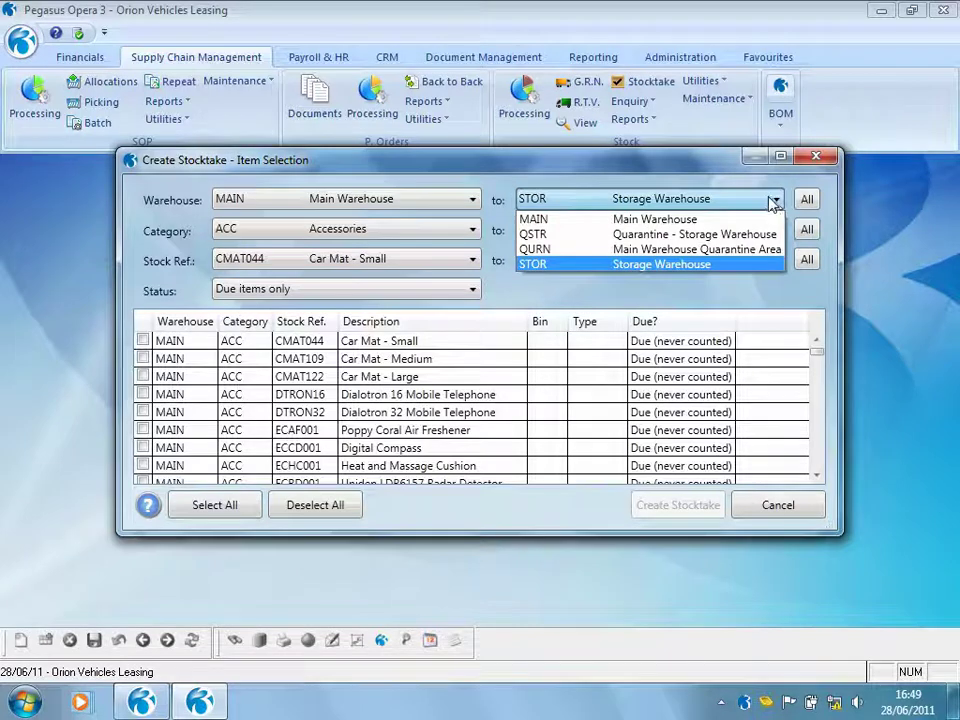
left_click(724, 219)
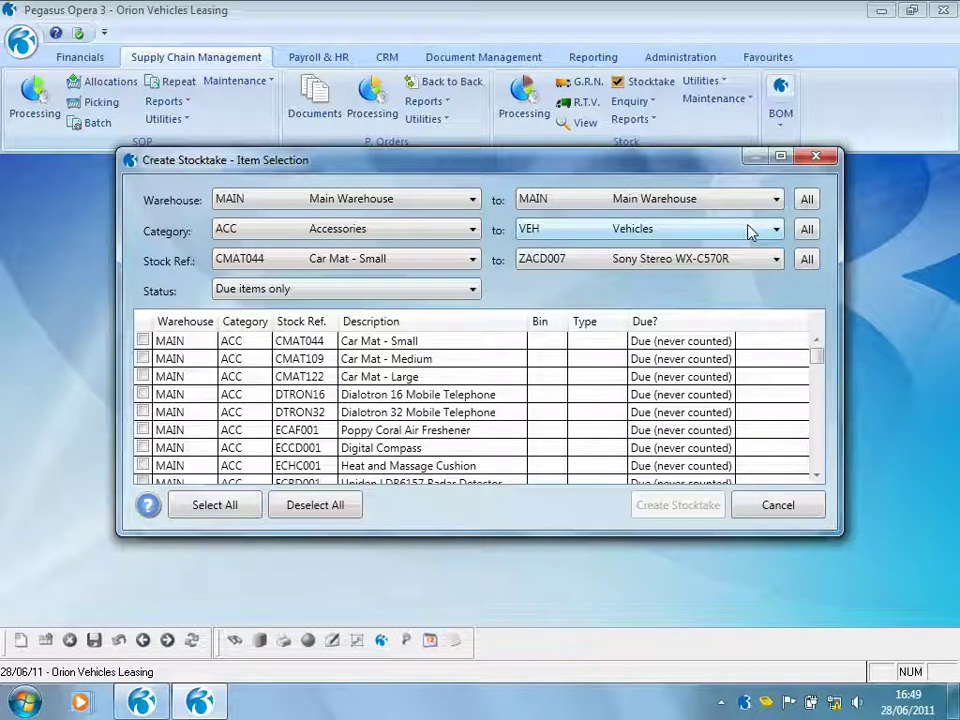
left_click(466, 293)
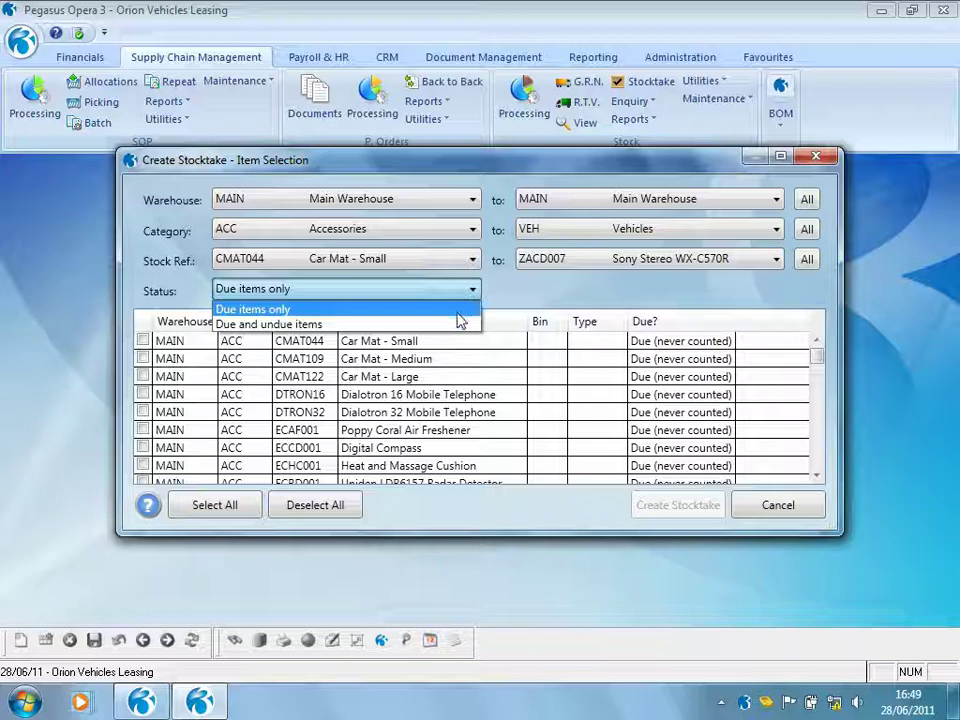
left_click(452, 325)
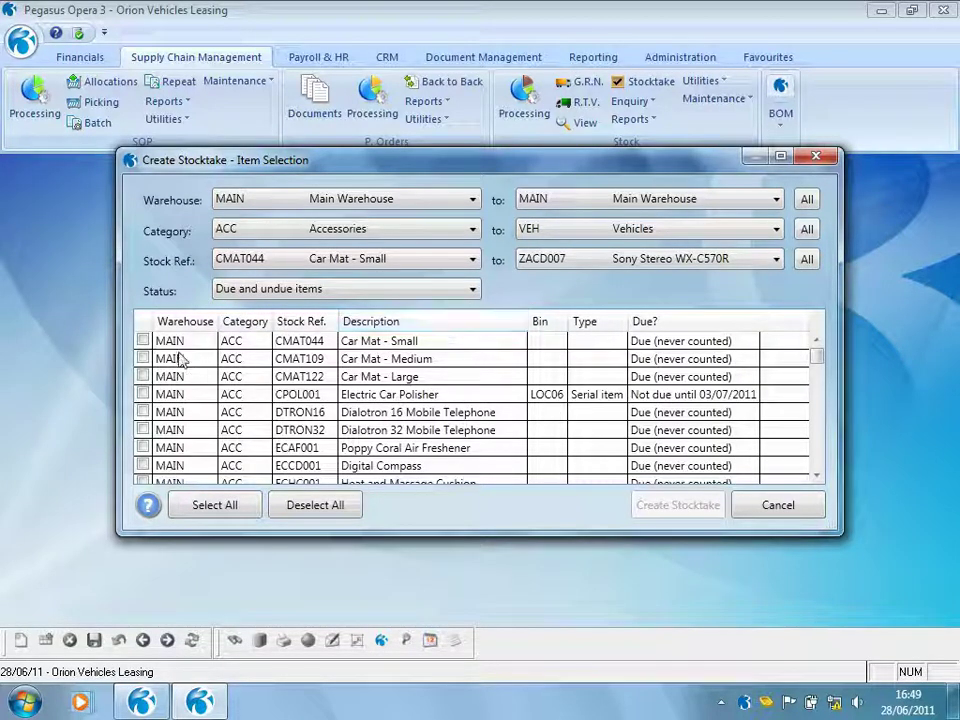
Step: Include the small, medium and large car mats (CMAT044, CMAT109 and CMAT122) in the stocktake
left_click(143, 341)
left_click(143, 358)
left_click(143, 376)
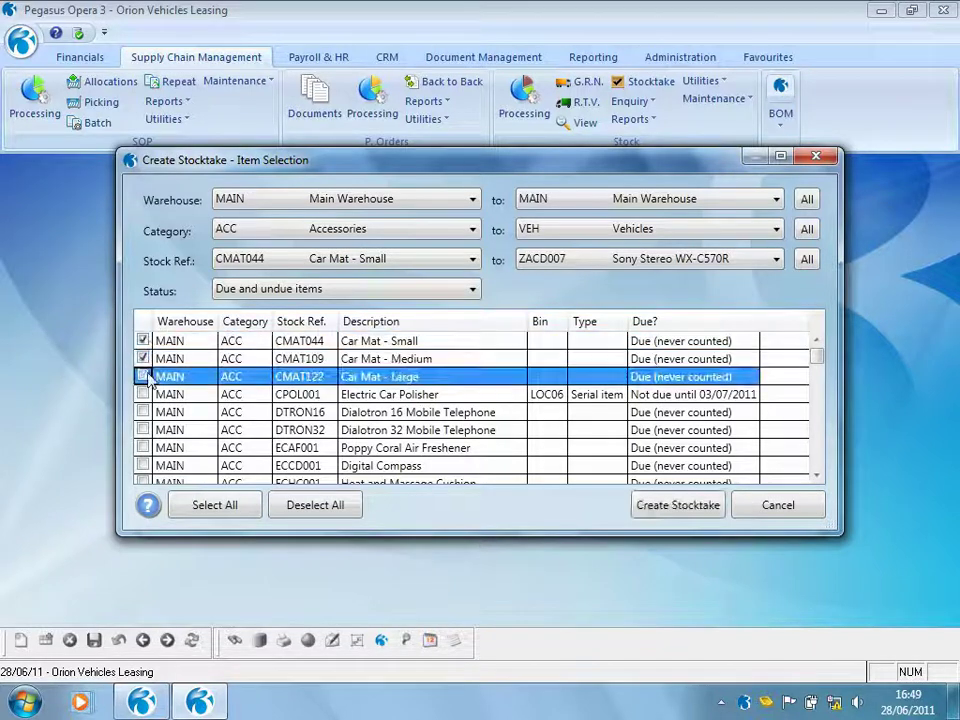
Step: Create the stocktake and start a count sheet covering all three car mats in its item list
left_click(667, 505)
left_click(272, 250)
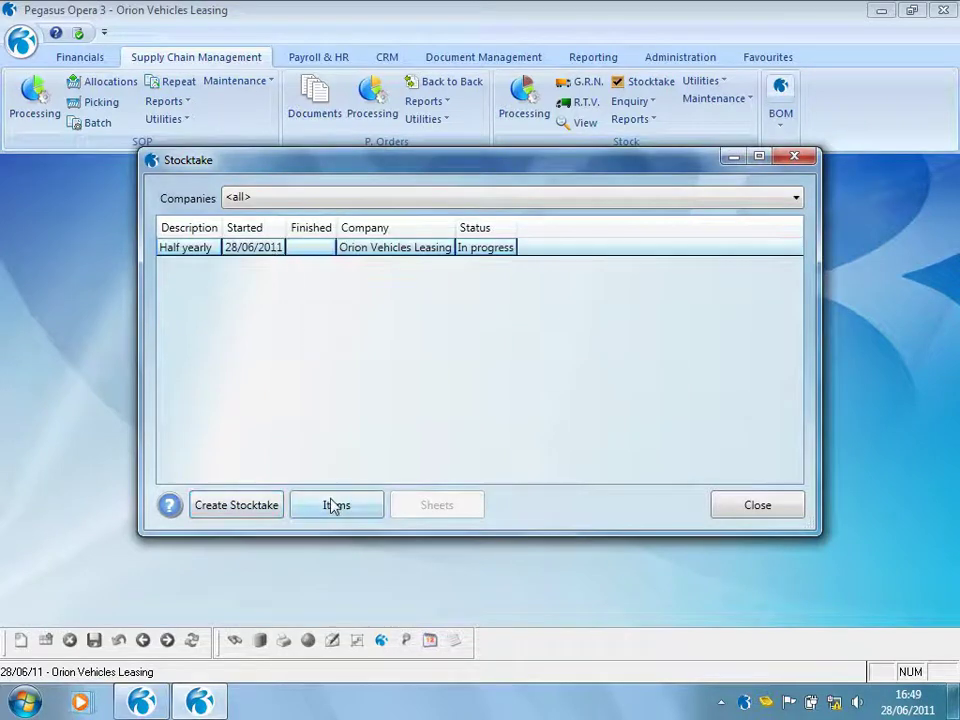
left_click(334, 504)
left_click(30, 244)
left_click(30, 262)
left_click(30, 280)
left_click(101, 505)
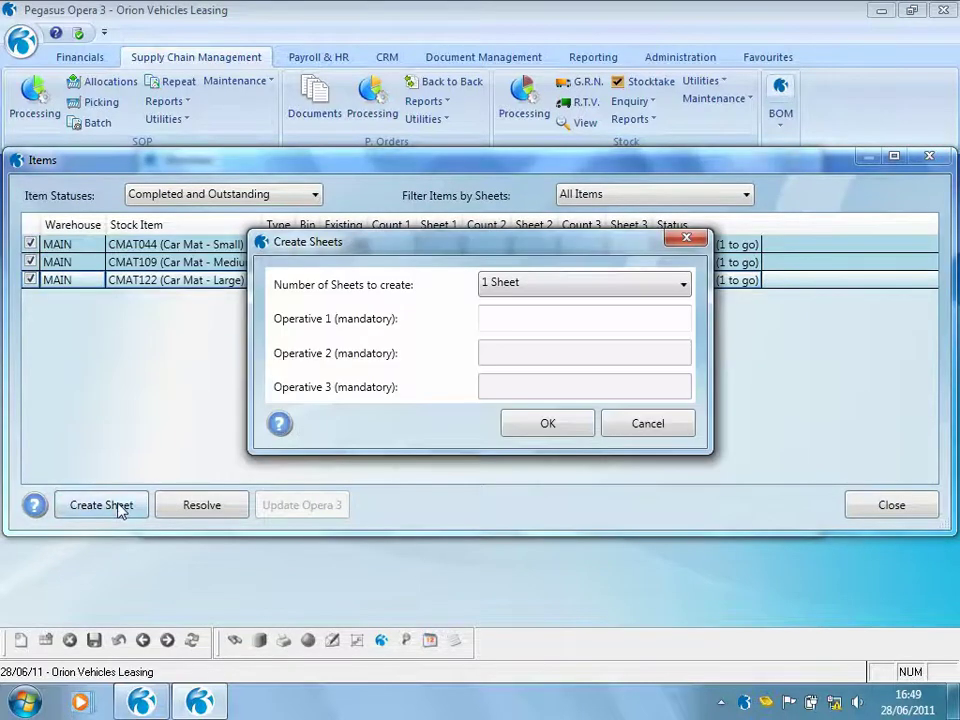
Step: Create 2 sheets for the selected items, entering an operative's first name for each, and close the item list
left_click(680, 283)
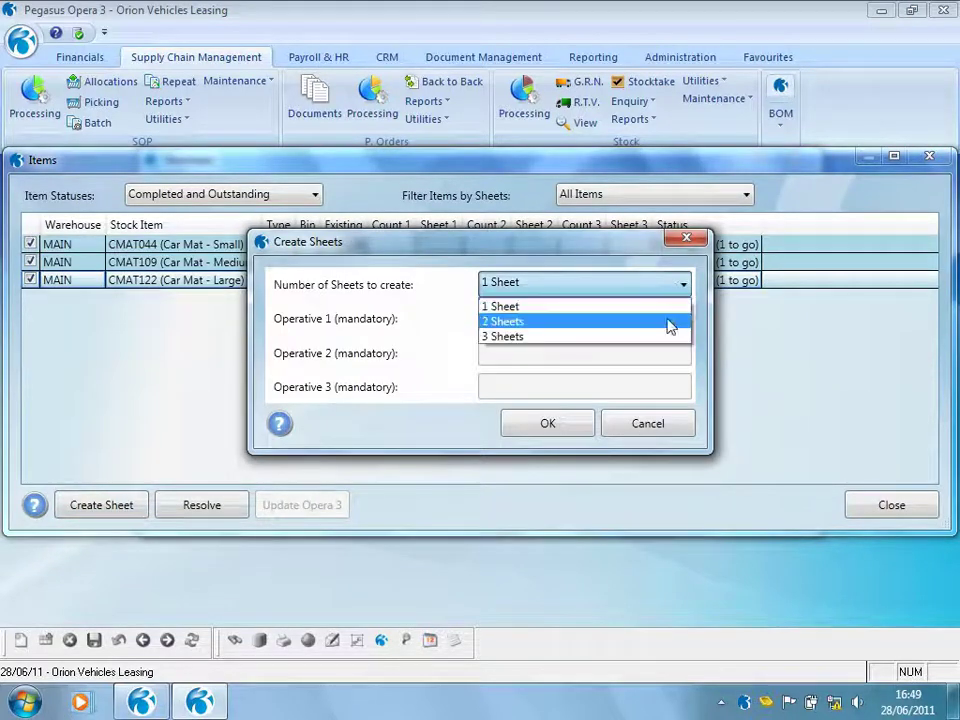
left_click(670, 321)
left_click(600, 322)
type("Steve")
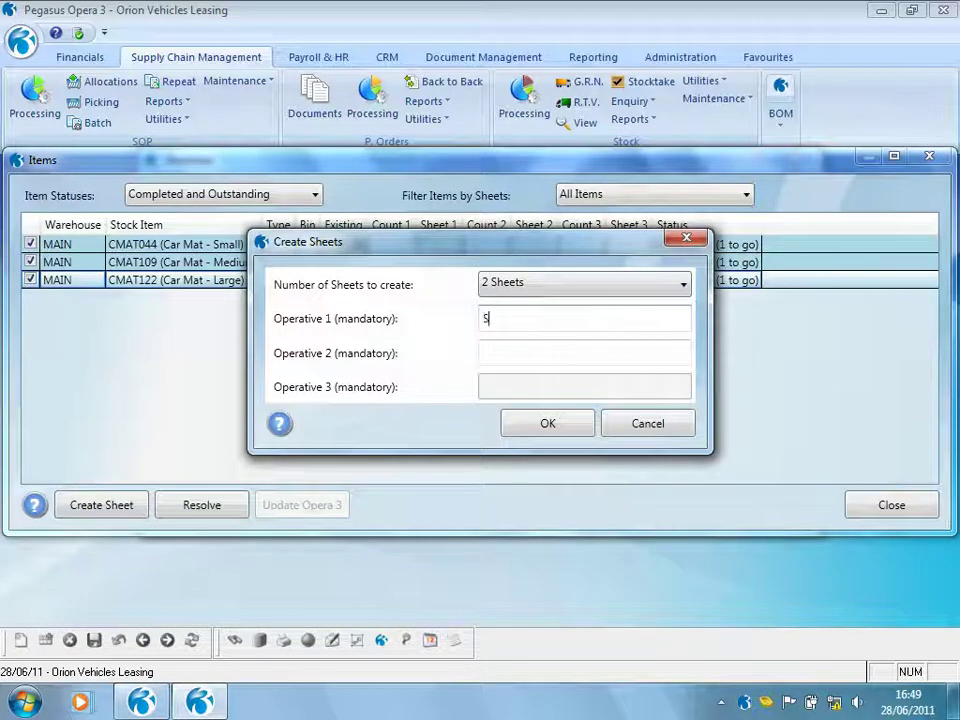
key("Tab")
type("Sam")
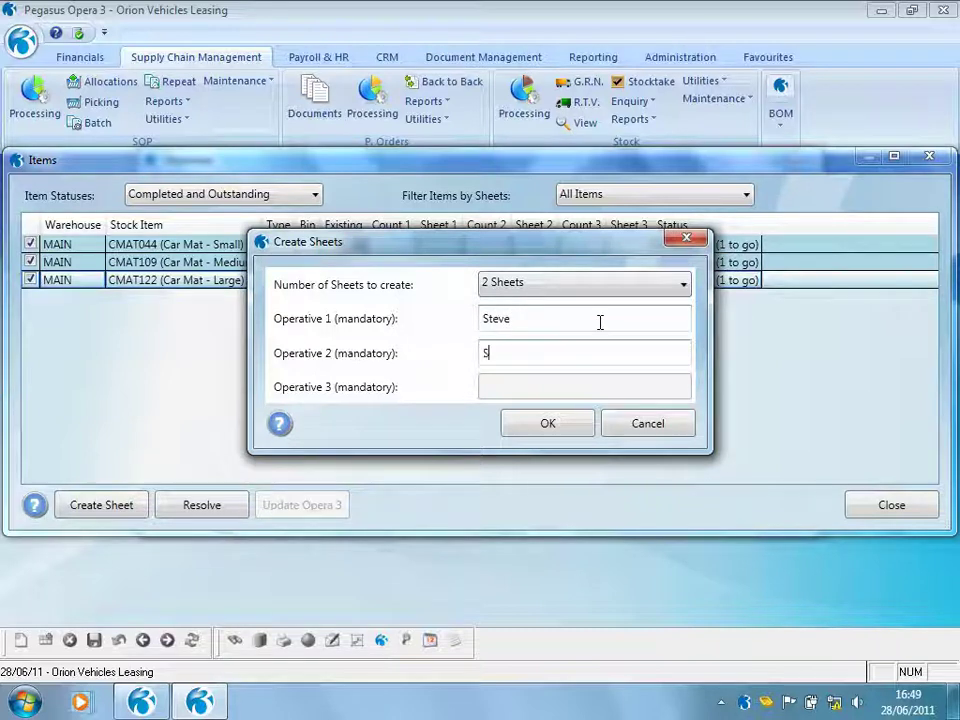
left_click(548, 423)
left_click(857, 508)
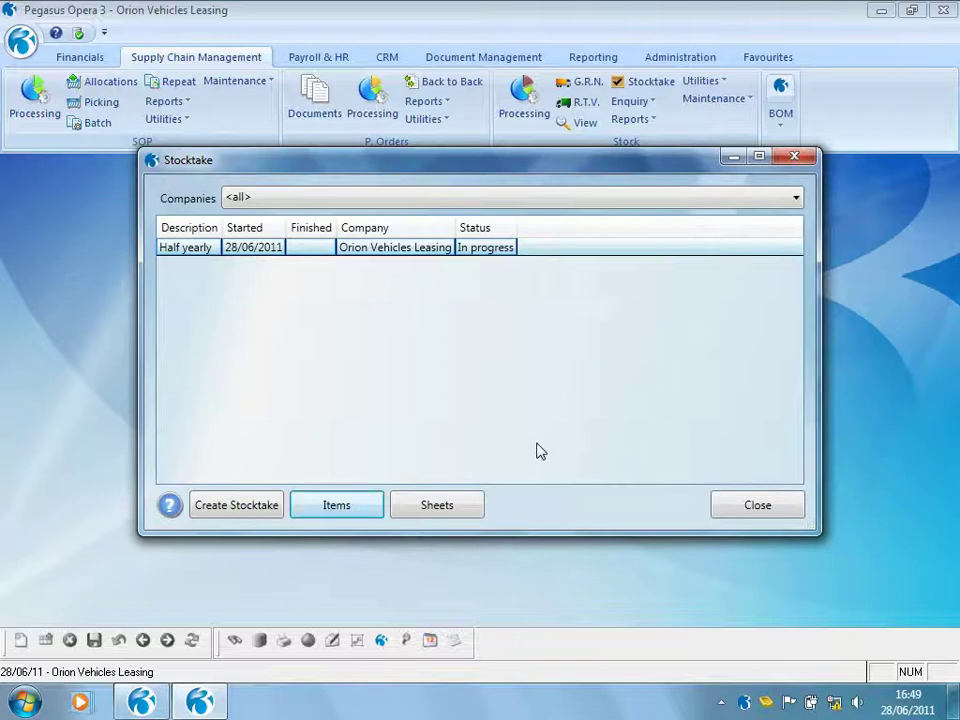
Step: Print stocktake sheet 0001 with the Microsoft XPS Document Writer and view the sheet preview maximised before closing it
left_click(437, 505)
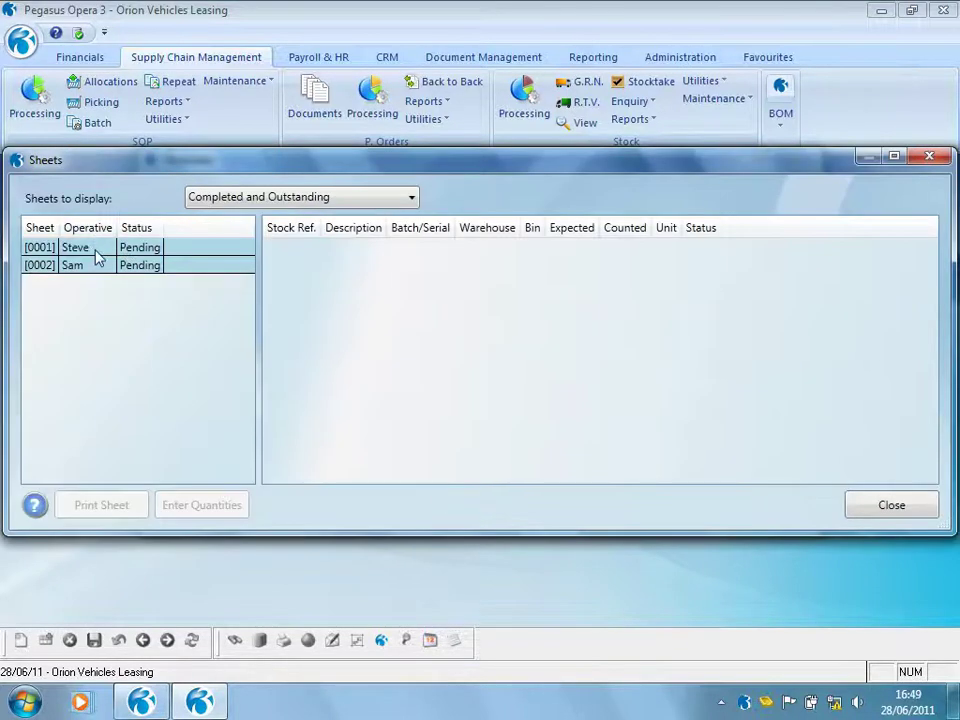
left_click(96, 250)
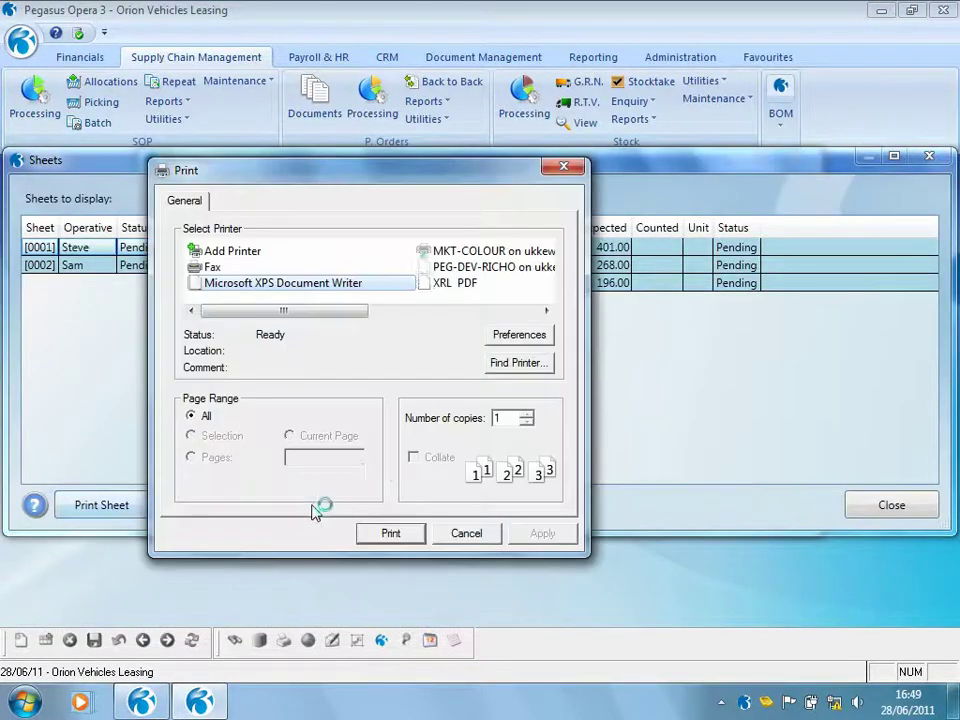
left_click(392, 534)
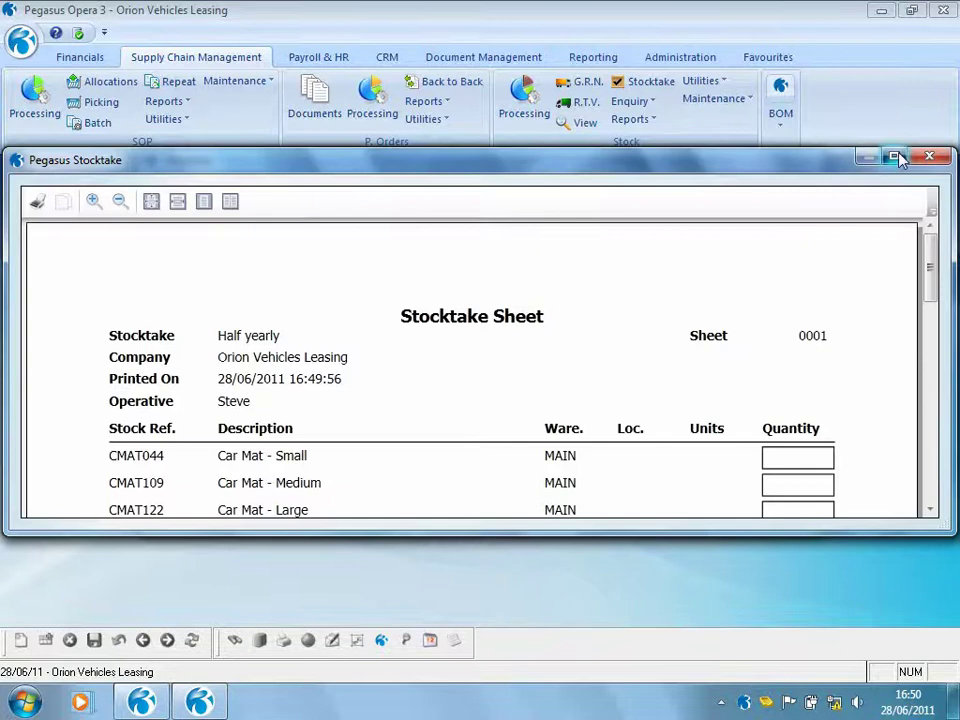
left_click(897, 156)
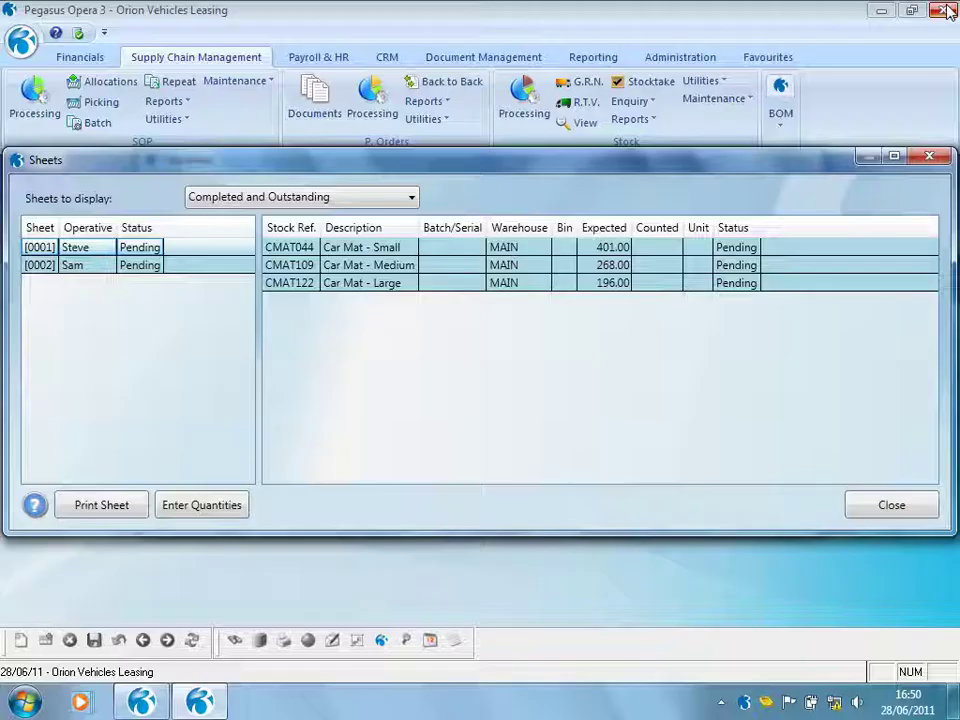
left_click(935, 8)
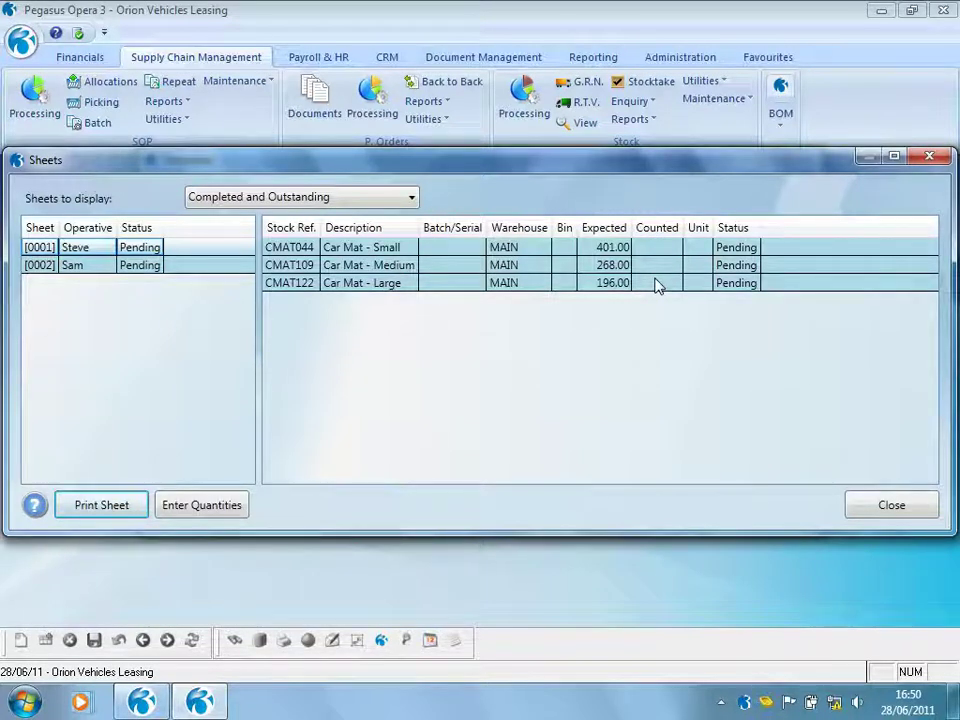
Step: Enter counted quantities on sheet 0001 of 500 for CMAT044 Car Mat - Small and 268 for CMAT109 Car Mat - Medium, and redisplay the sheet
left_click(245, 505)
left_click_drag(582, 150, 566, 313)
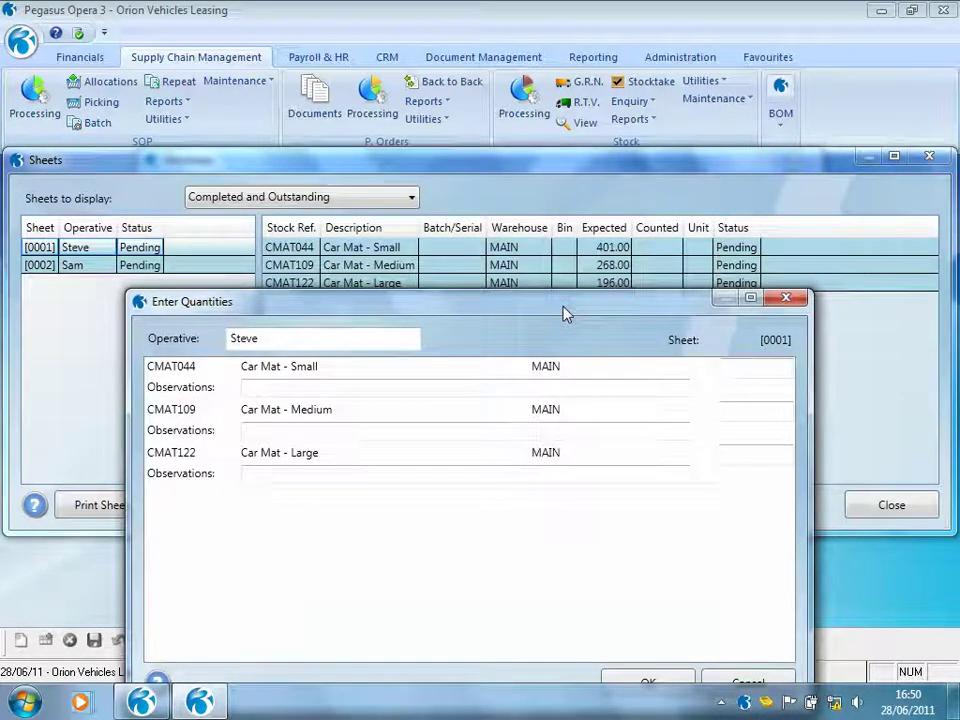
left_click(743, 364)
type("500")
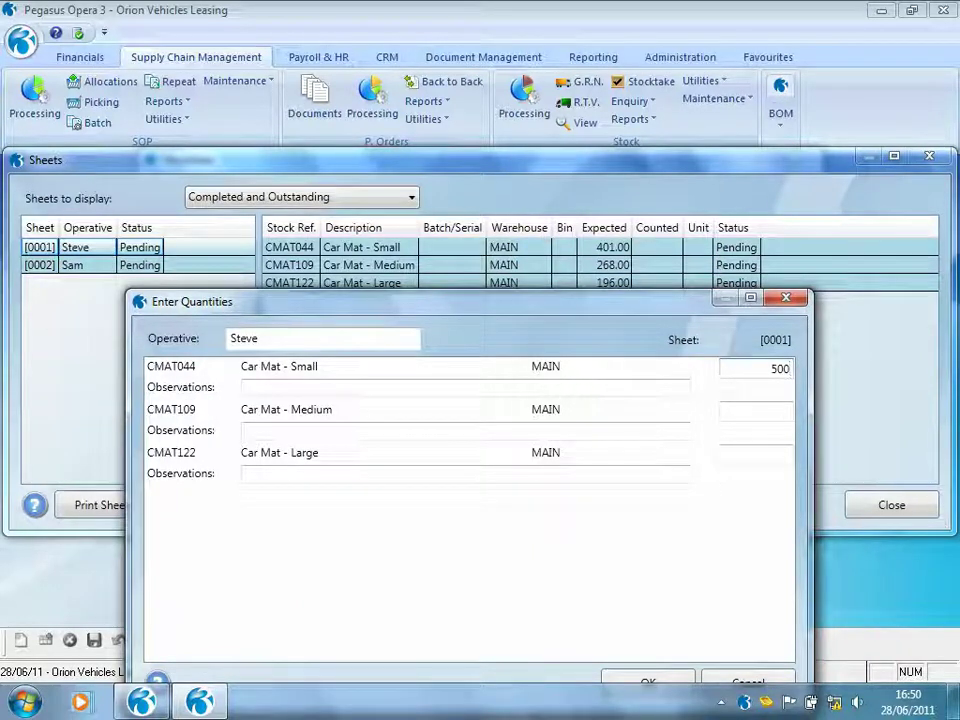
left_click(741, 418)
type("268")
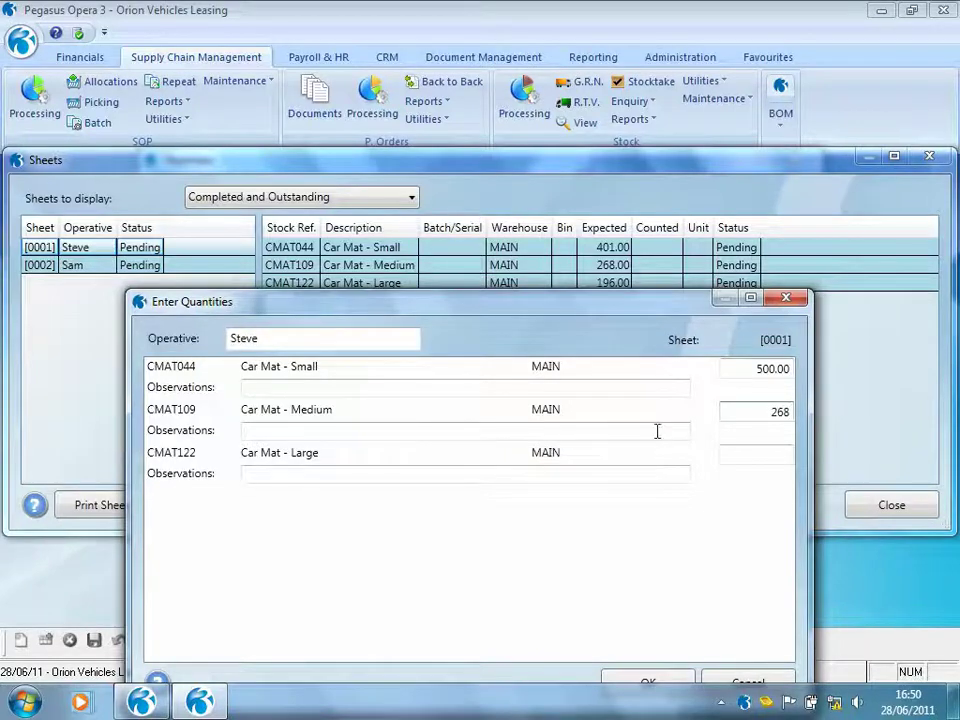
left_click(645, 680)
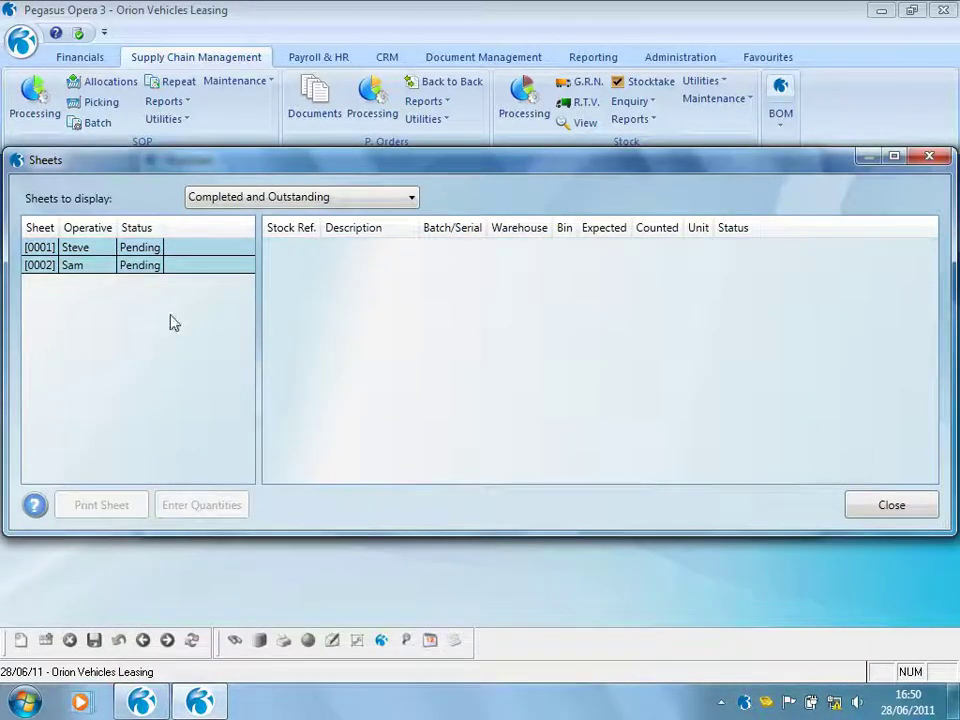
left_click(94, 249)
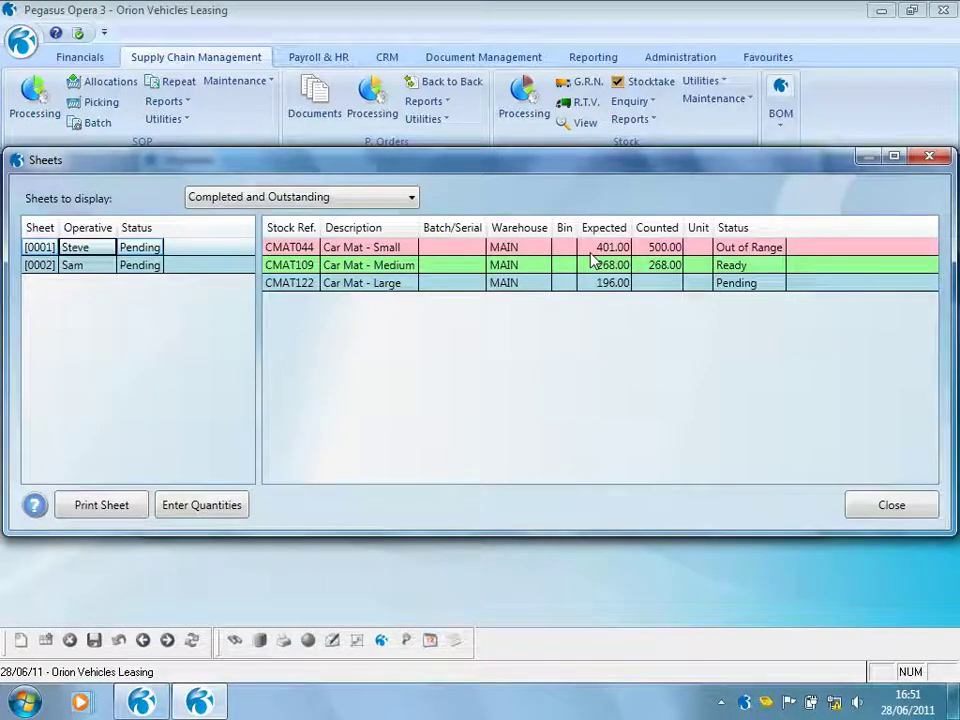
Step: Enter counted quantities on sheet 0002 of 412 for CMAT044 Car Mat - Small and 268 for CMAT109 Car Mat - Medium, and redisplay the sheet
left_click(95, 268)
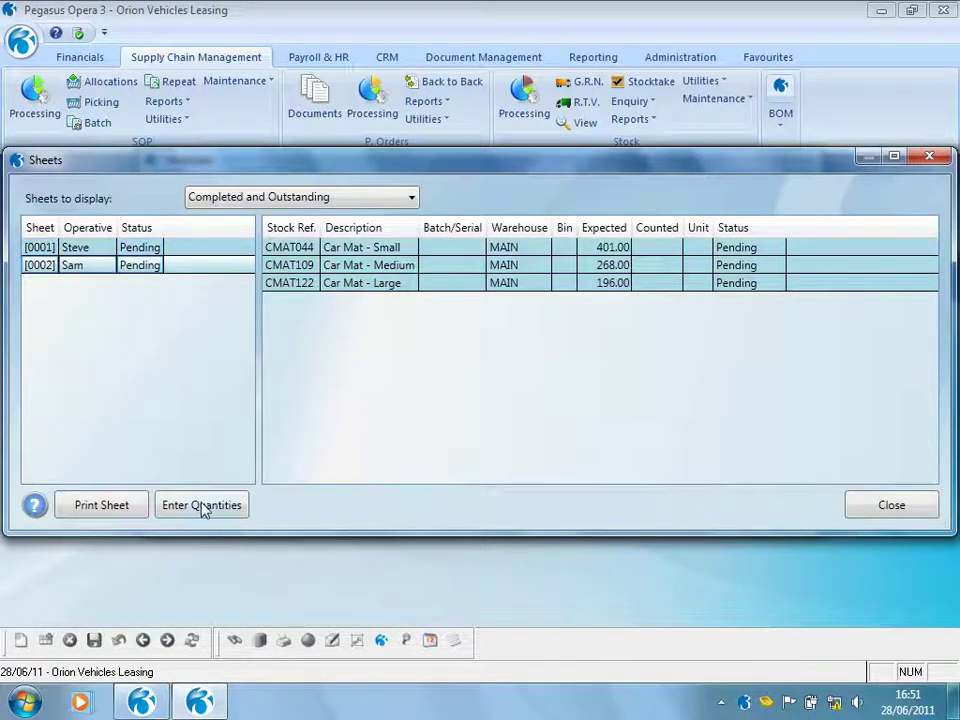
left_click(202, 505)
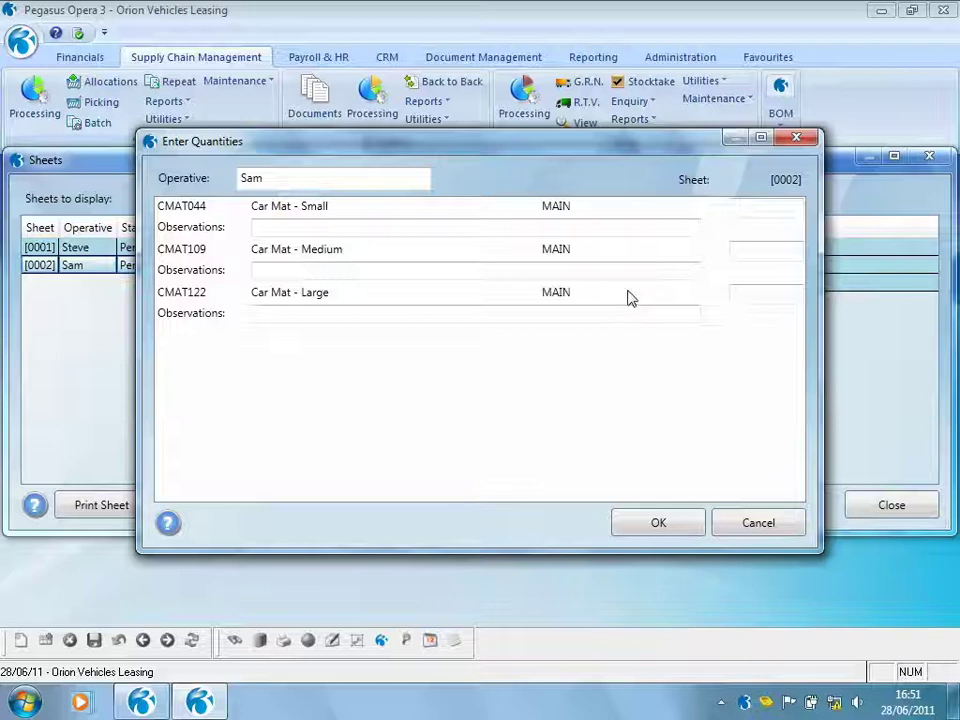
left_click(744, 207)
type("412")
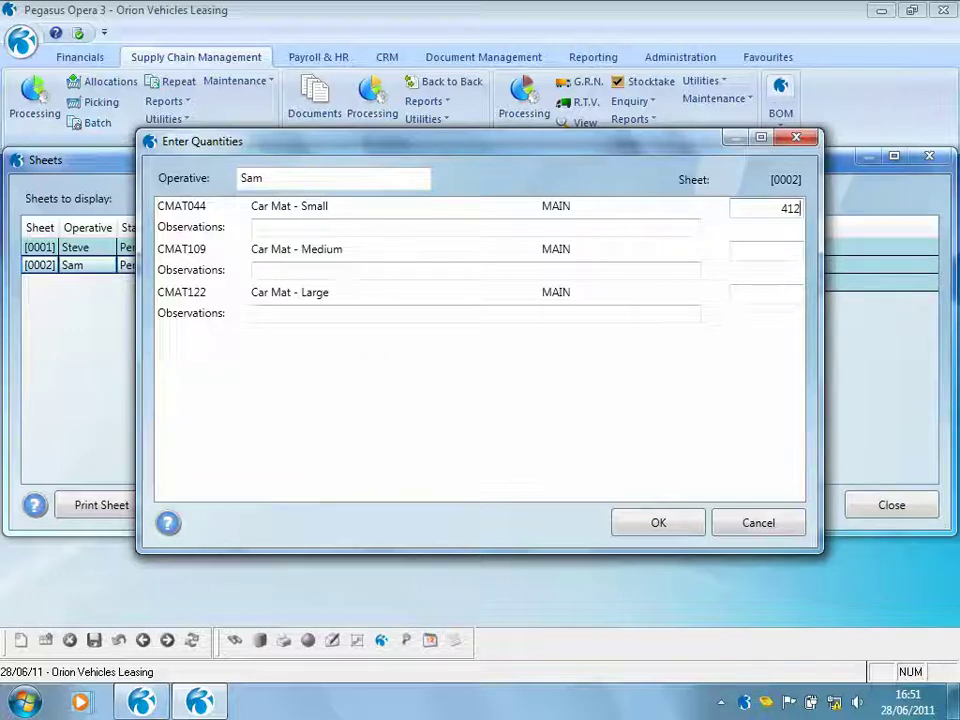
left_click(755, 253)
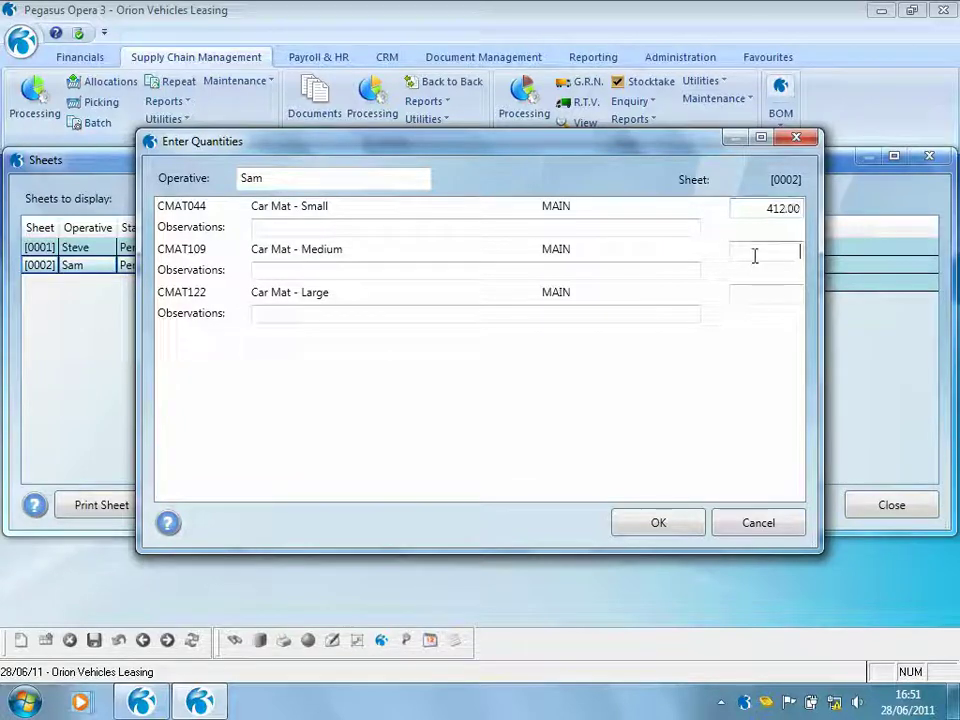
type("268")
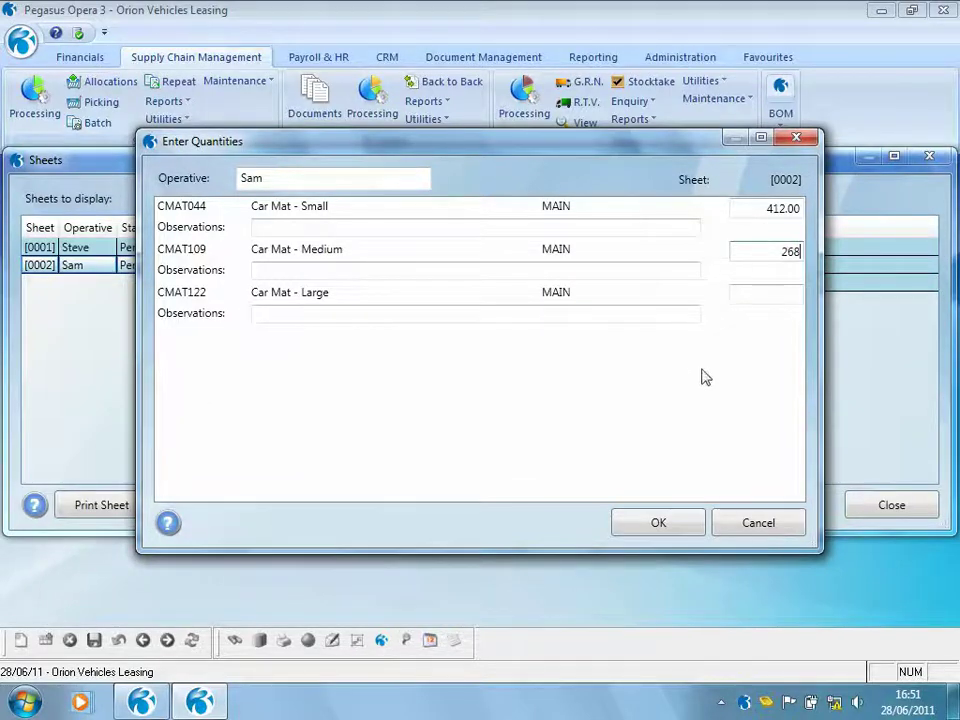
left_click(664, 530)
left_click(98, 267)
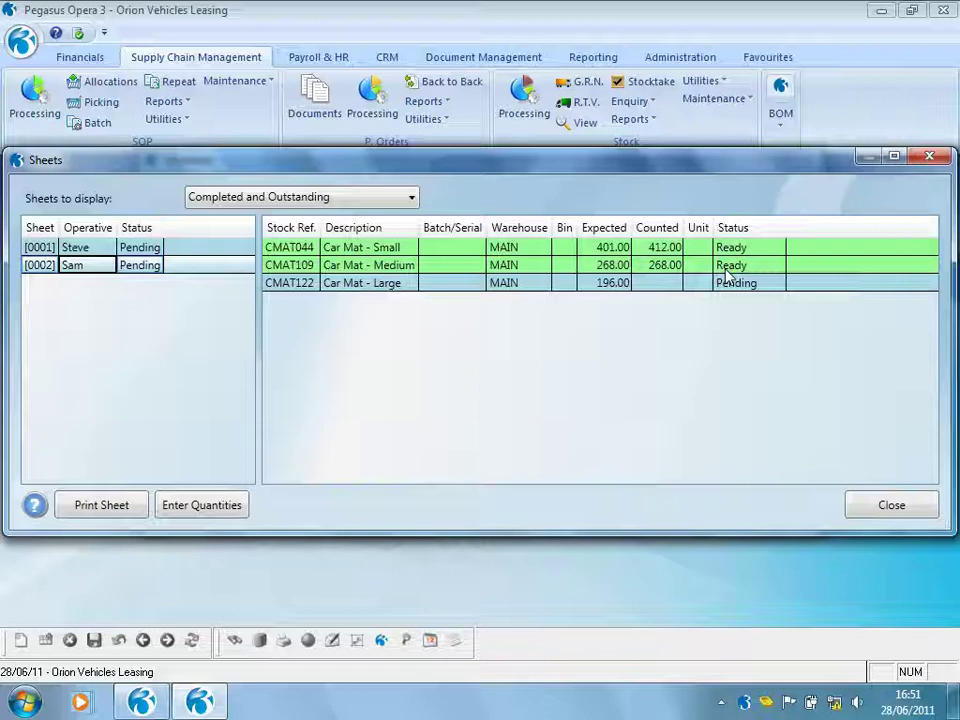
Step: Read the help topic explaining the stocktake sheet statuses, and close the sheets
left_click(34, 505)
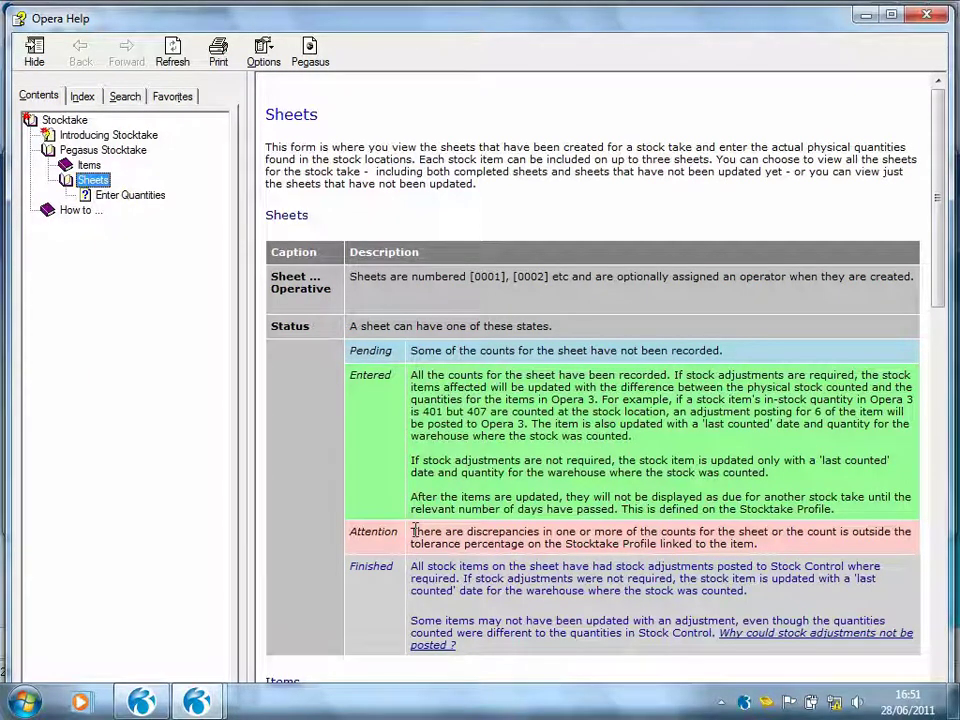
left_click(927, 14)
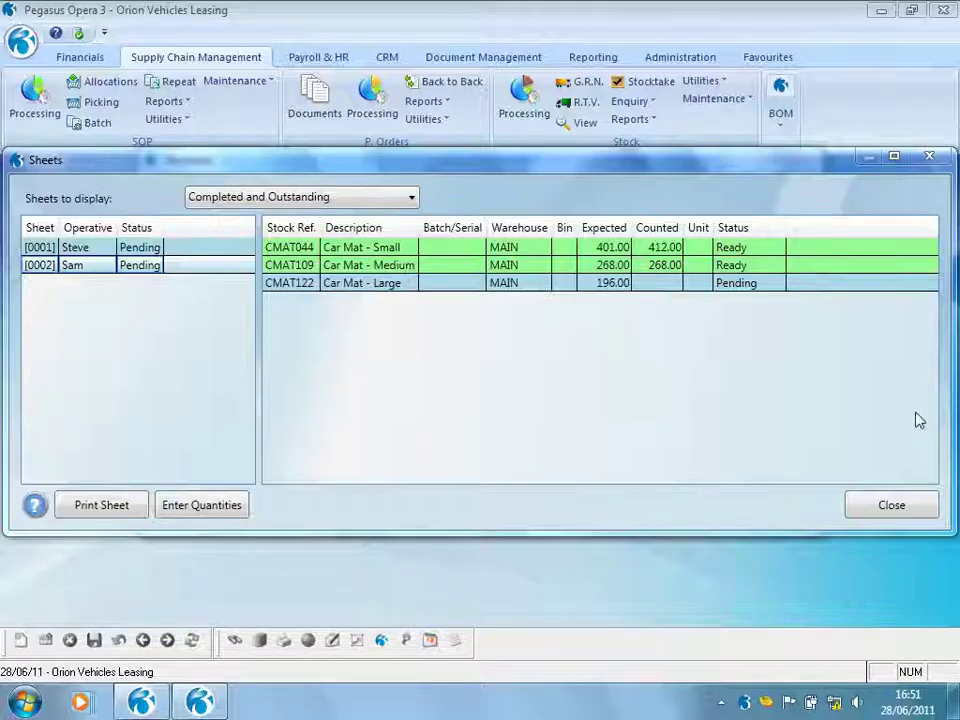
left_click(892, 505)
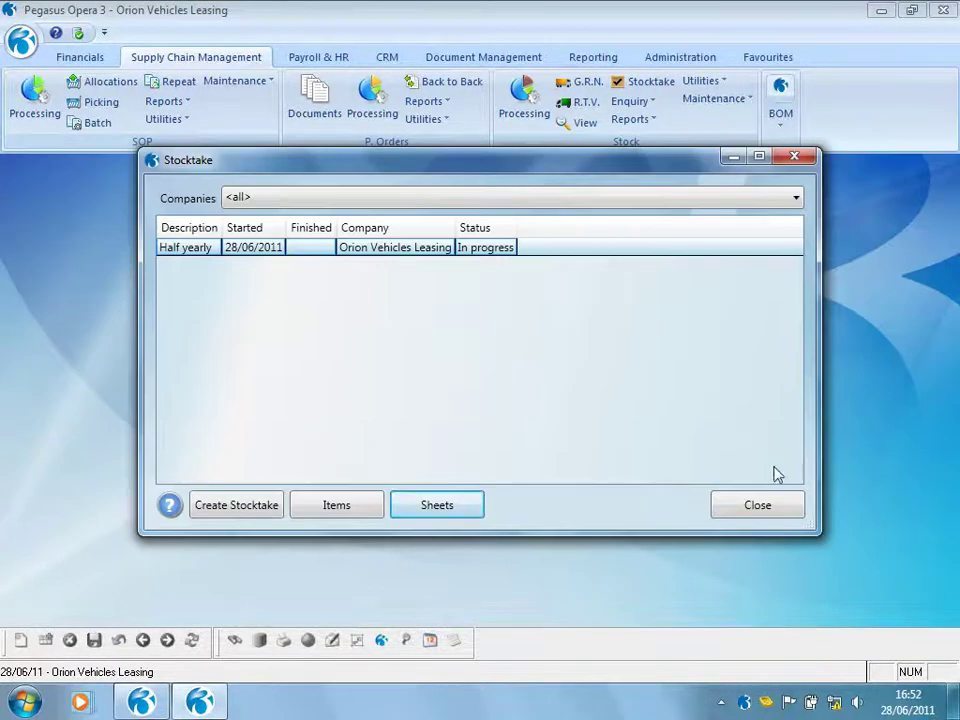
Step: Resolve the count discrepancy on CMAT044 Car Mat - Small by accepting the second count of 412
left_click(340, 505)
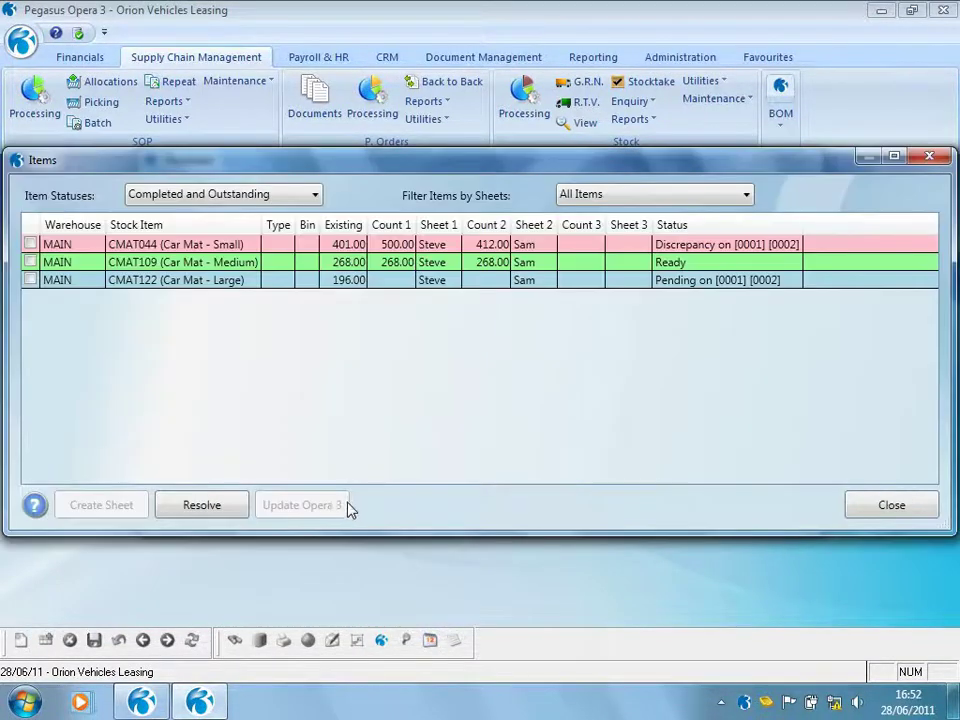
left_click(30, 243)
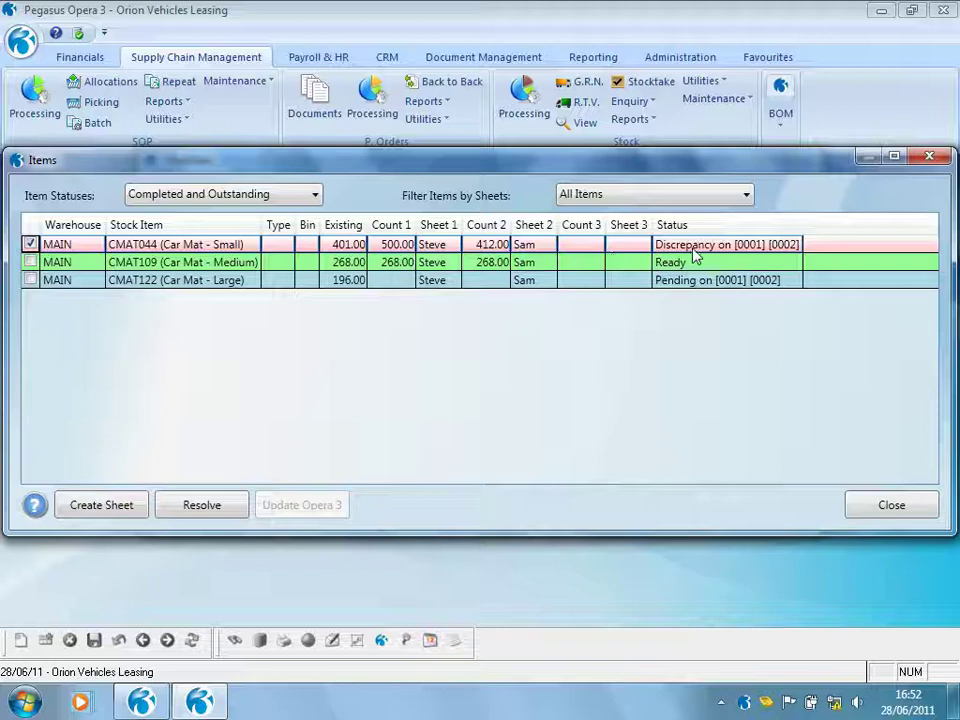
left_click(197, 507)
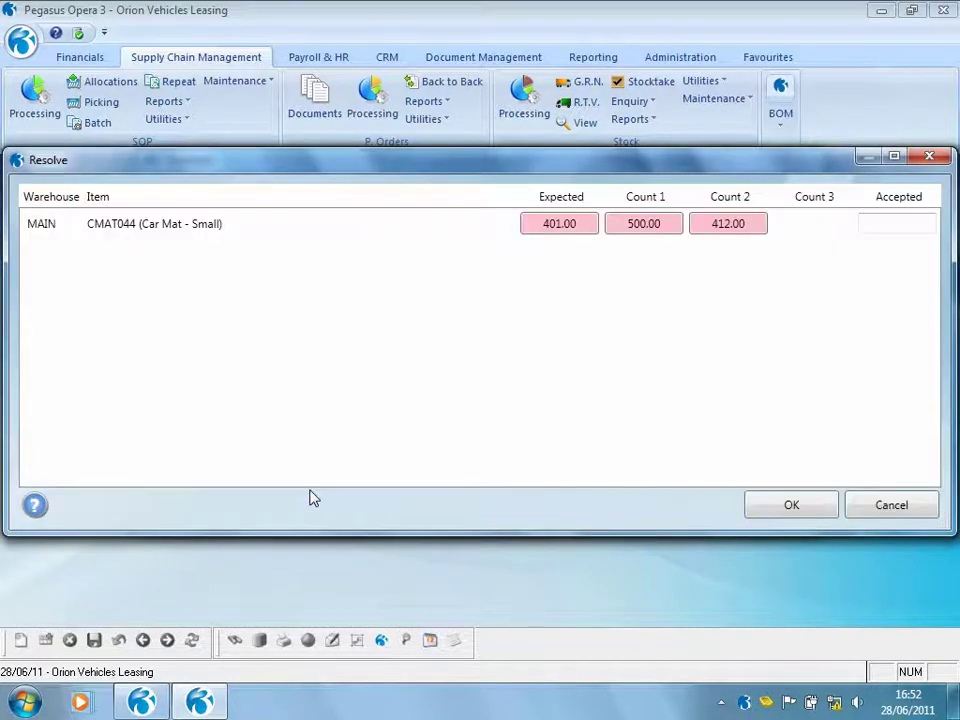
left_click(737, 228)
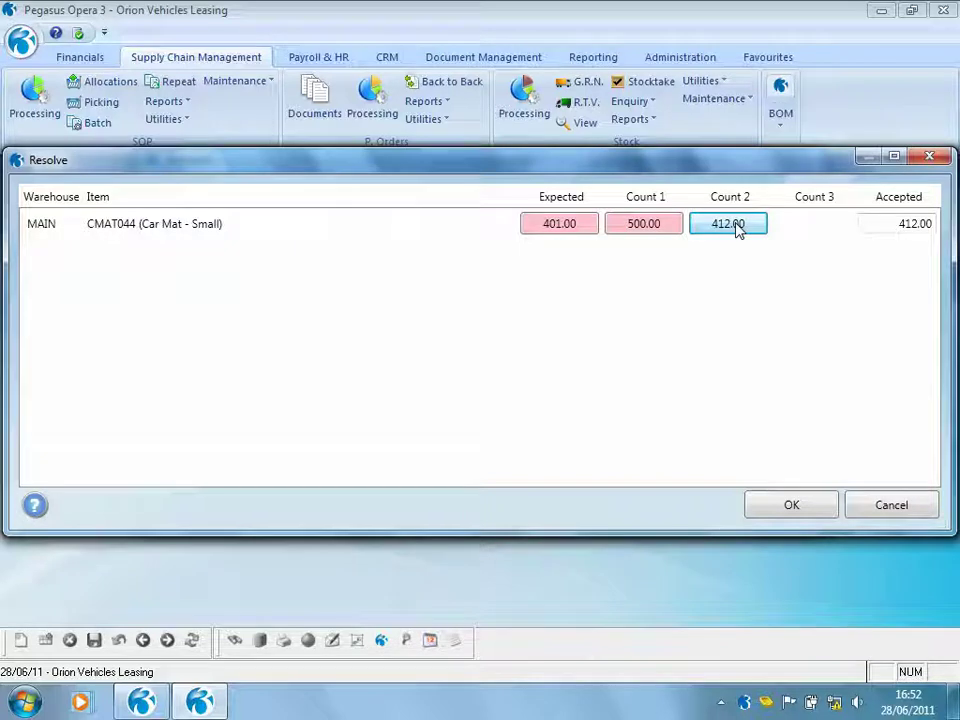
left_click(787, 507)
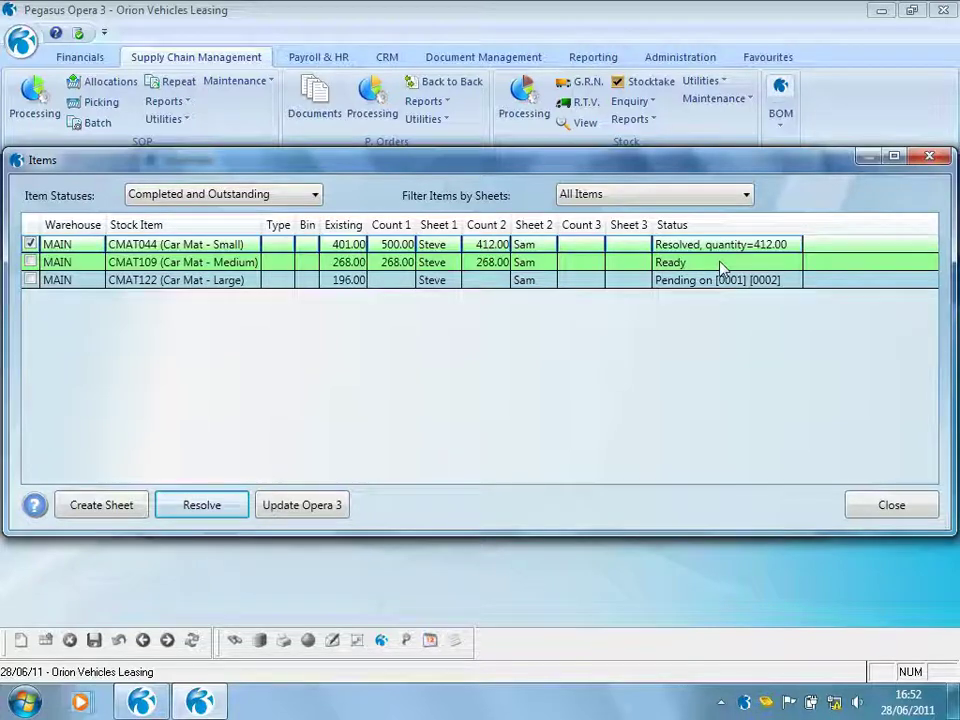
Step: Update Opera 3 with the counts for the small and medium car mats (CMAT044 and CMAT109), and close the item list
left_click(31, 262)
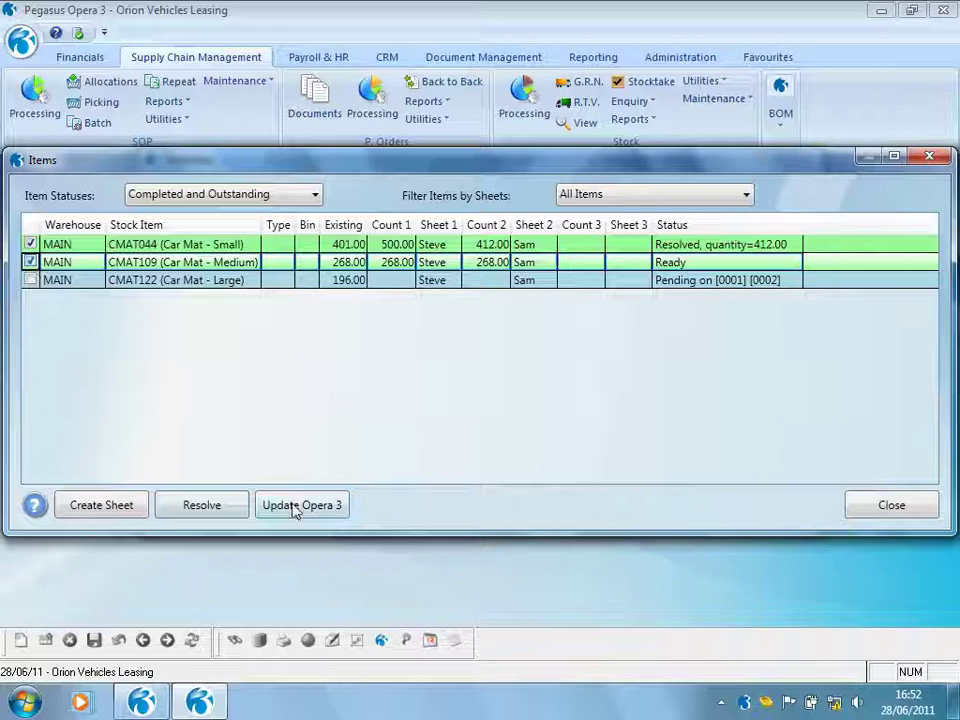
left_click(293, 508)
left_click(513, 418)
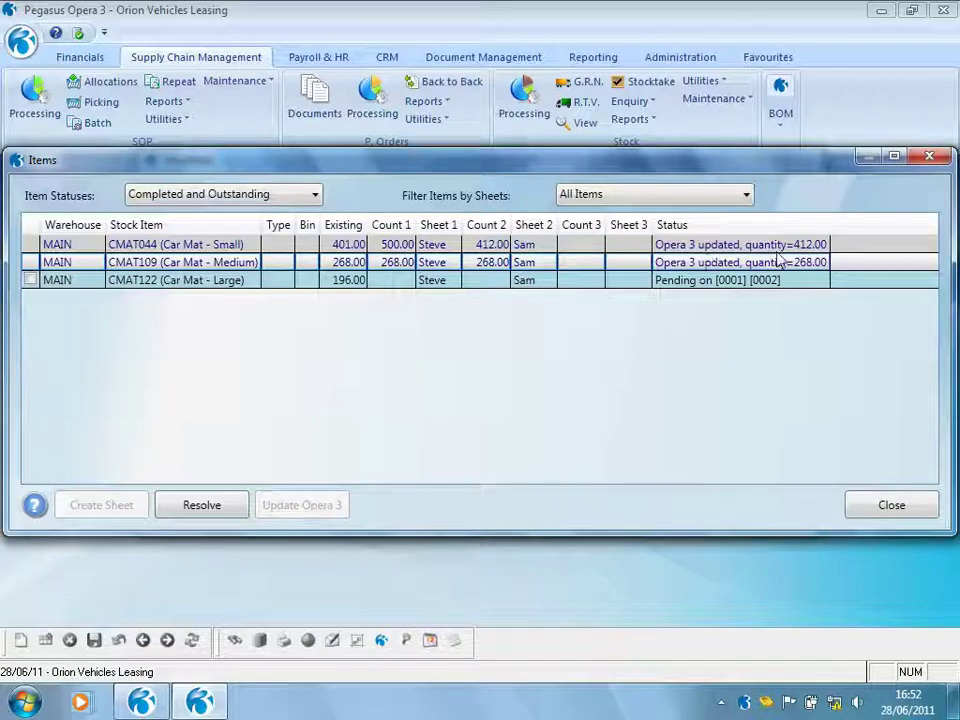
left_click(891, 503)
Step: Open the MAIN warehouse stock transactions of CMAT044 Car Mat - Small from its stock record
left_click(535, 118)
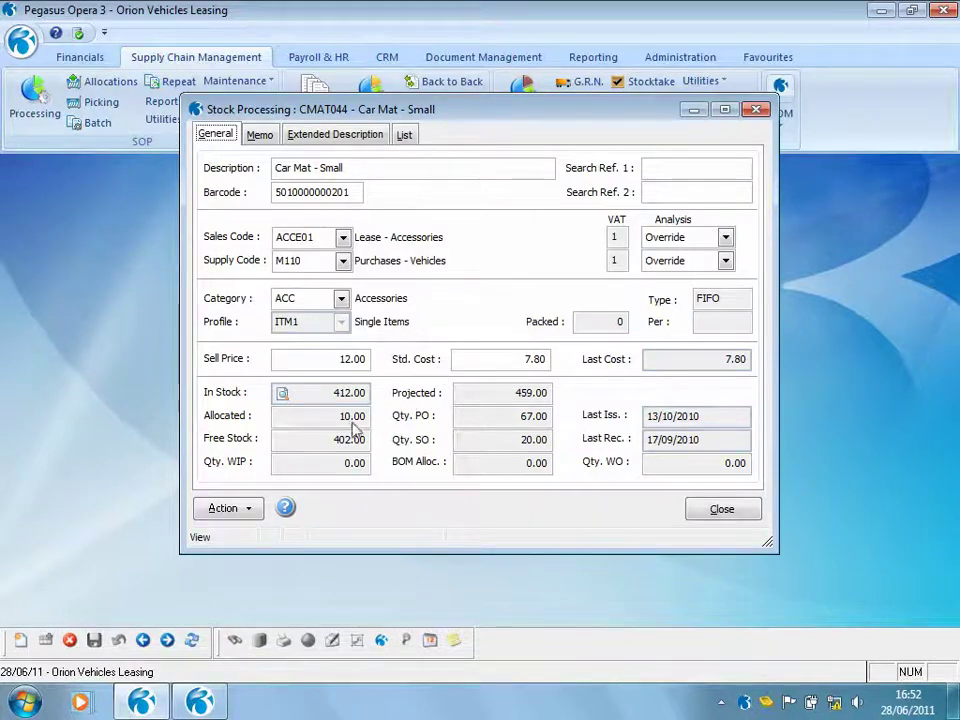
left_click(283, 396)
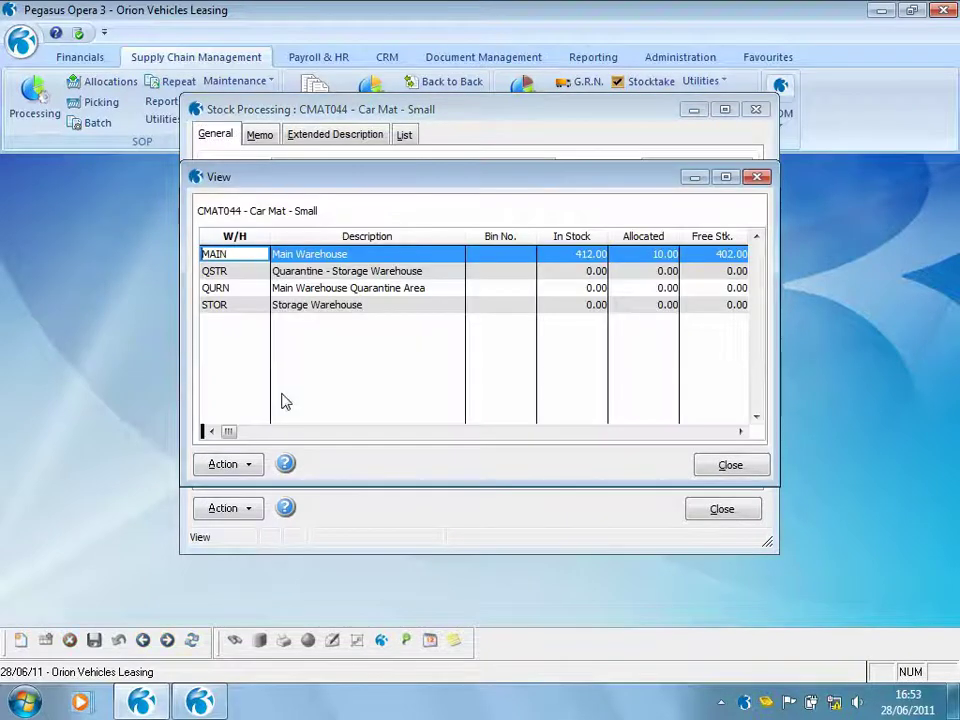
double_click(326, 258)
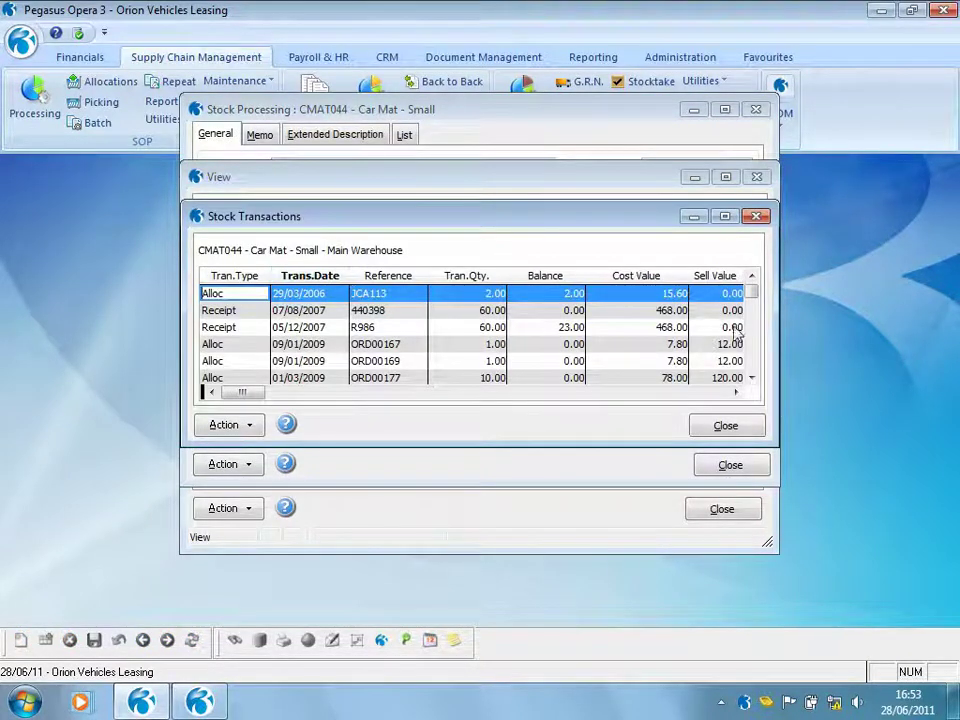
Step: Find the 28/06/2011 Stocktake adjustment among the CMAT044 stock transactions, and close the transactions, view and stock record windows
left_click(752, 370)
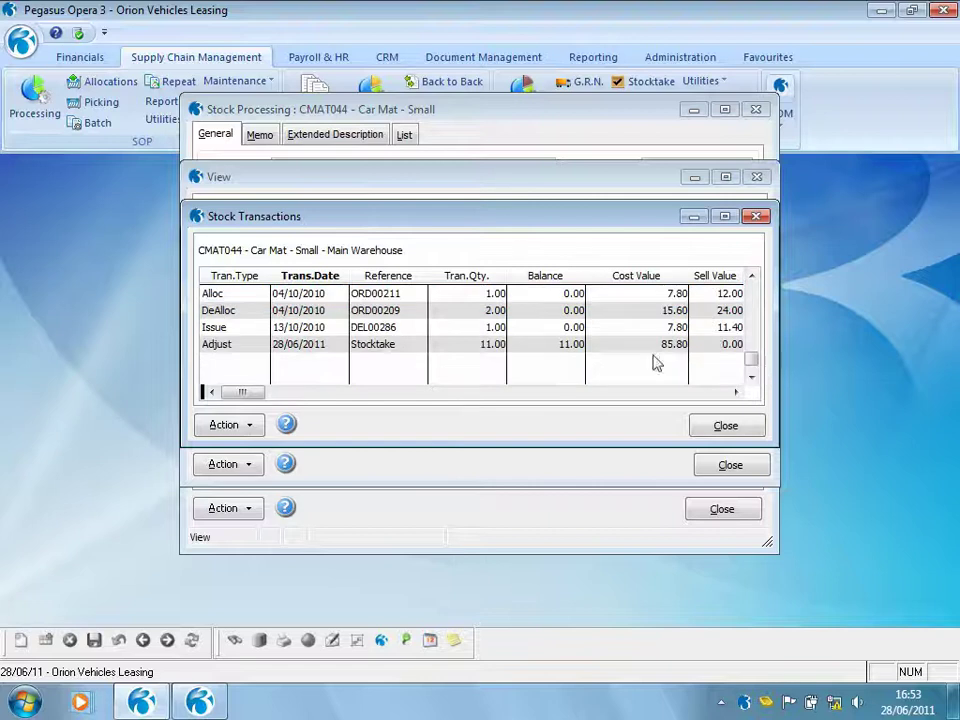
left_click(400, 350)
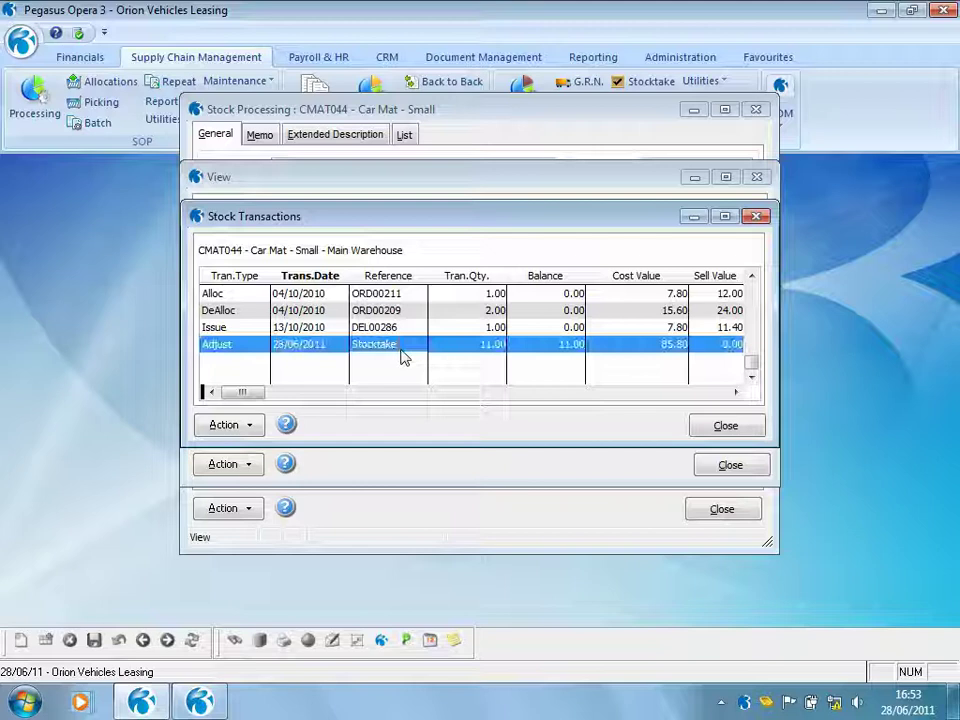
left_click(707, 428)
left_click(714, 467)
left_click(714, 510)
Step: Return to the Stocktake window and close the Half yearly stocktake for Orion Vehicles Leasing, confirming the closure
left_click(210, 702)
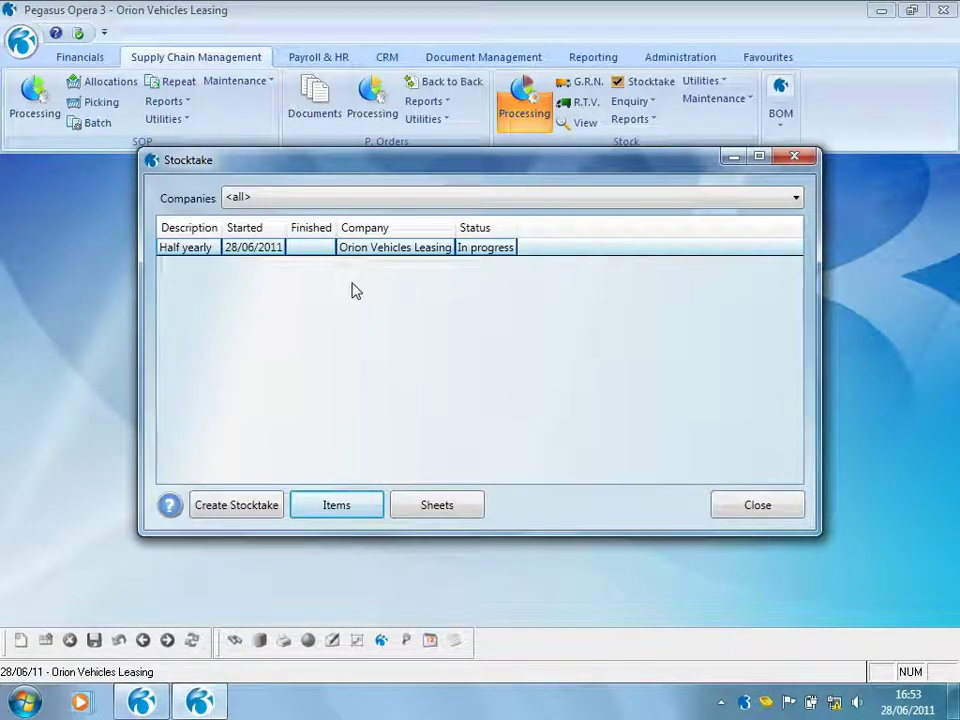
right_click(367, 251)
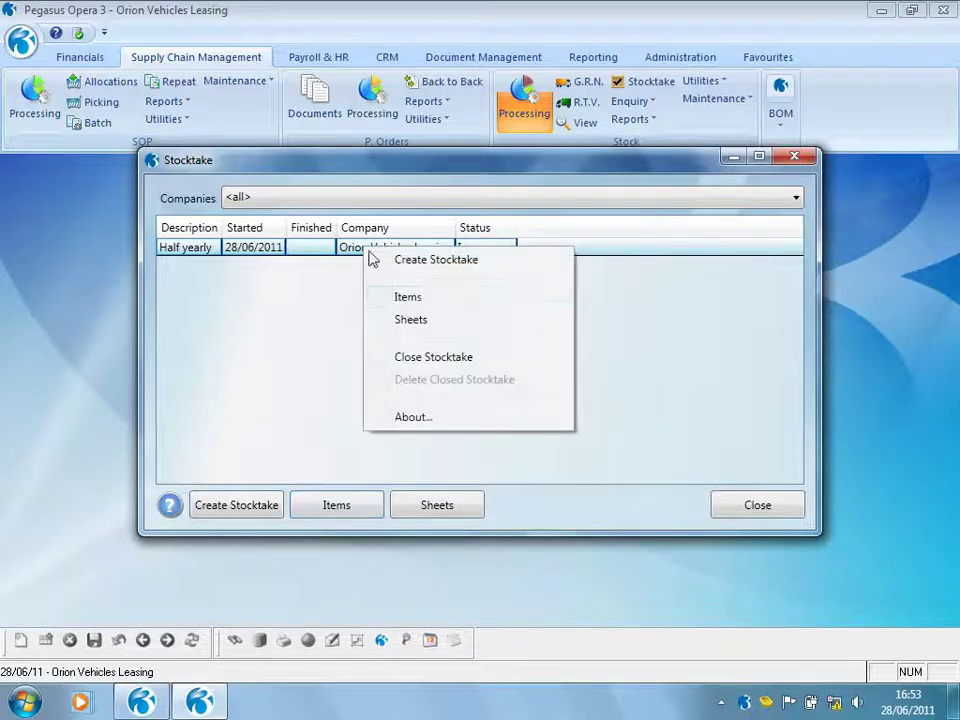
left_click(407, 359)
left_click(508, 420)
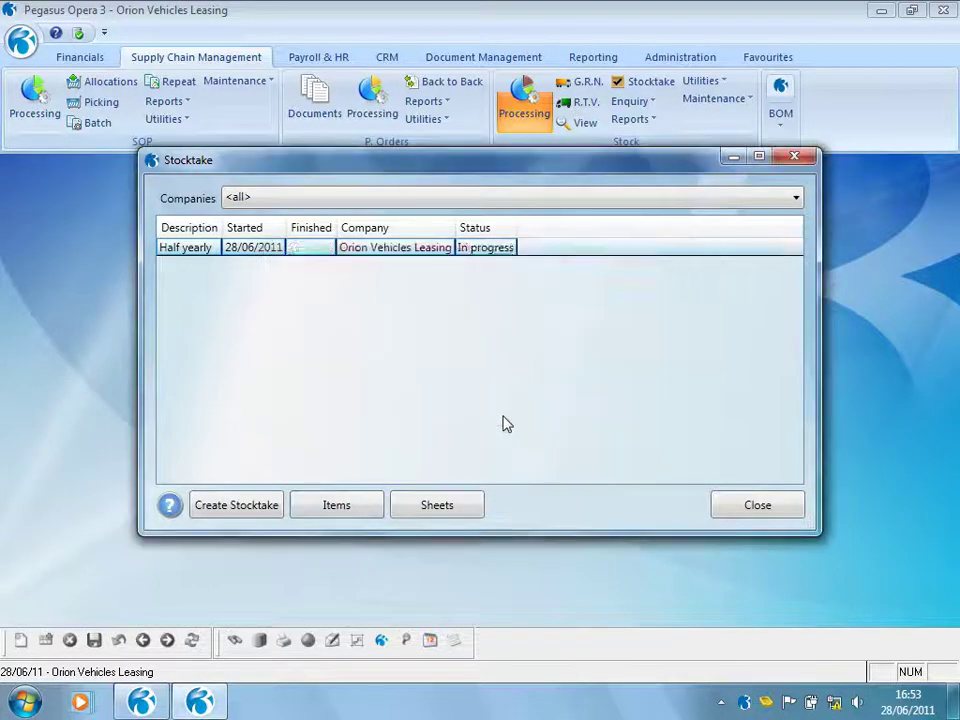
Step: Delete the closed Half yearly stocktake, confirm the deletion, and exit the Stocktake window
right_click(367, 252)
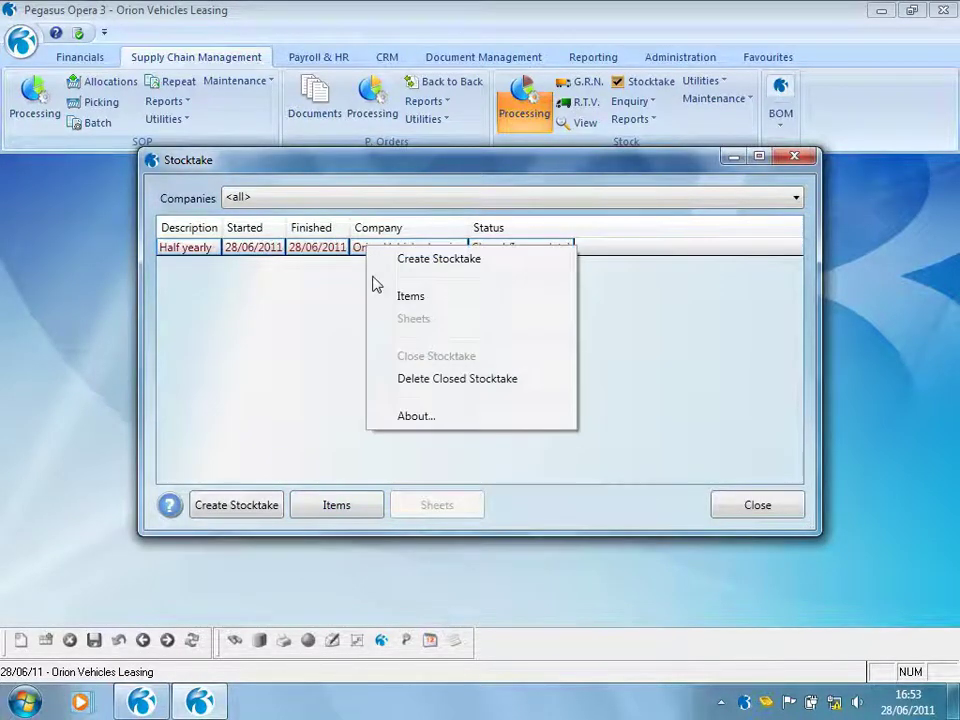
left_click(394, 377)
left_click(495, 425)
left_click(754, 506)
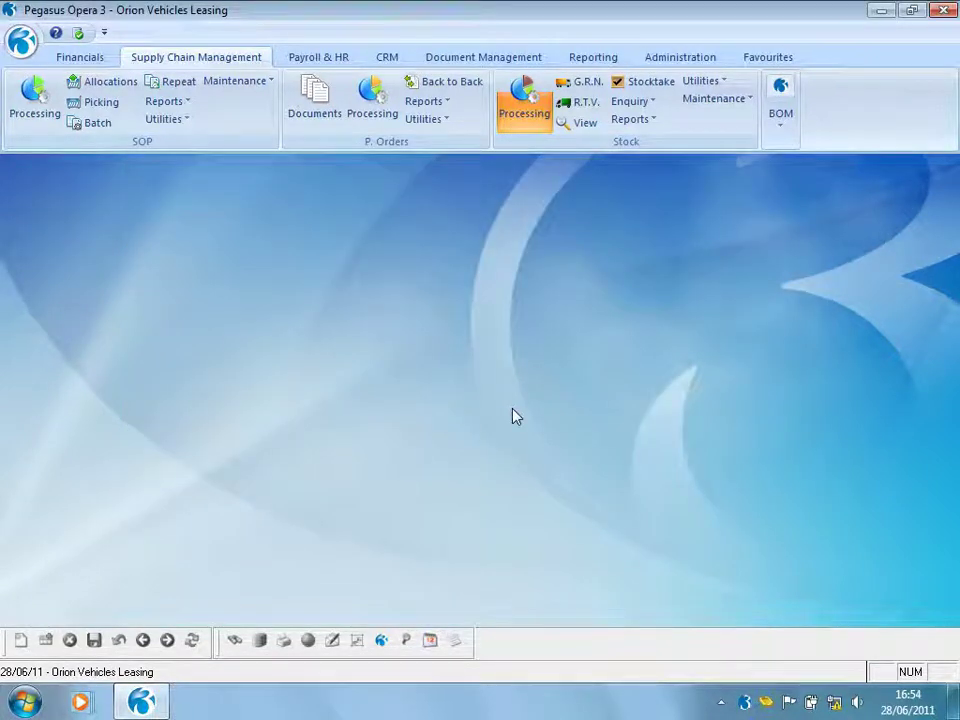